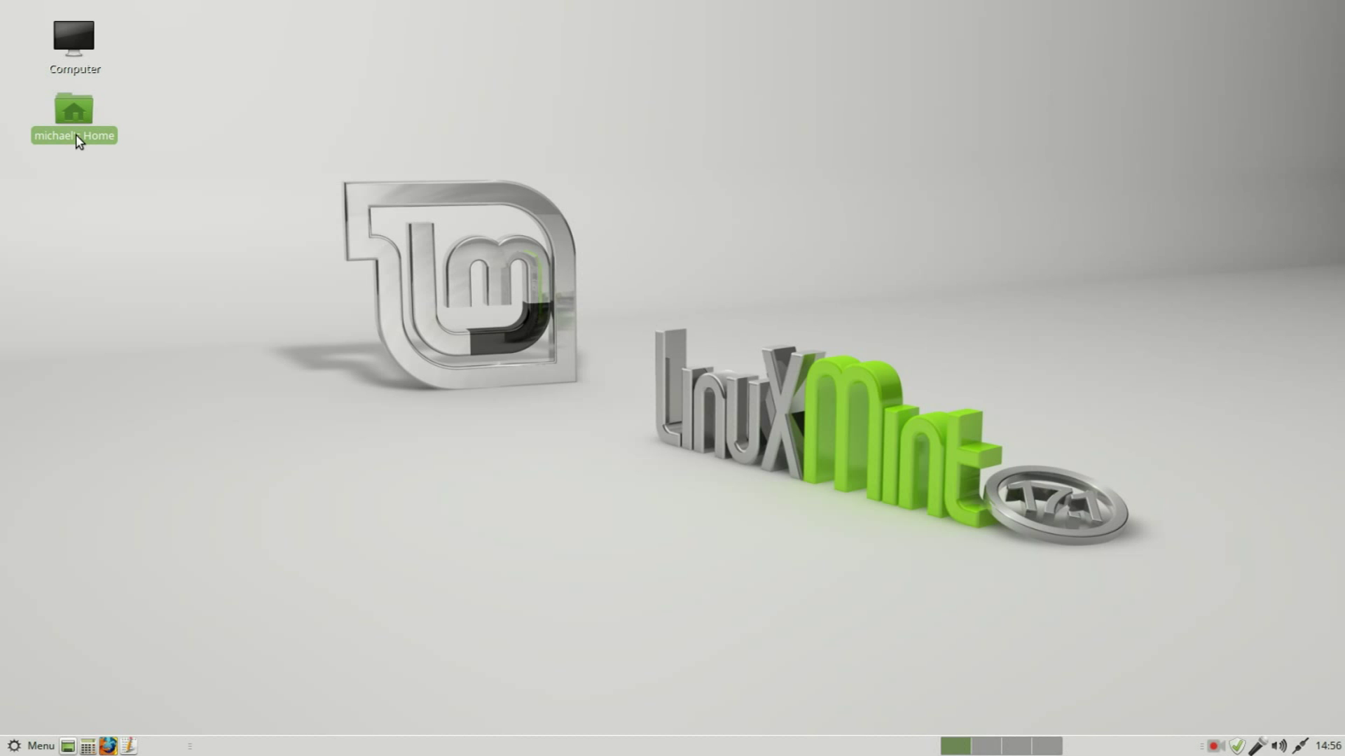
Step: Open your own home folder, go up to the parent home directory and show it in Icon View
{"action": "double_click", "coordinate": [73, 112]}
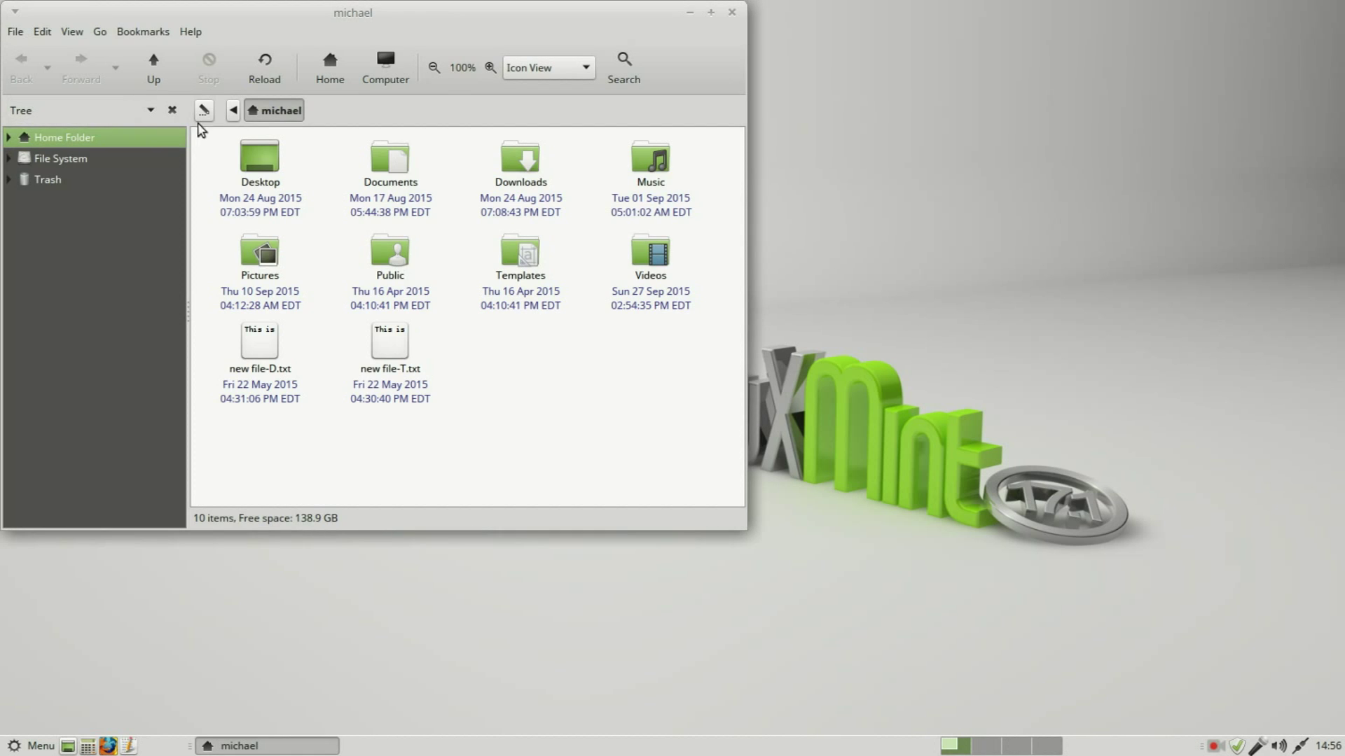
{"action": "left_click", "coordinate": [234, 112]}
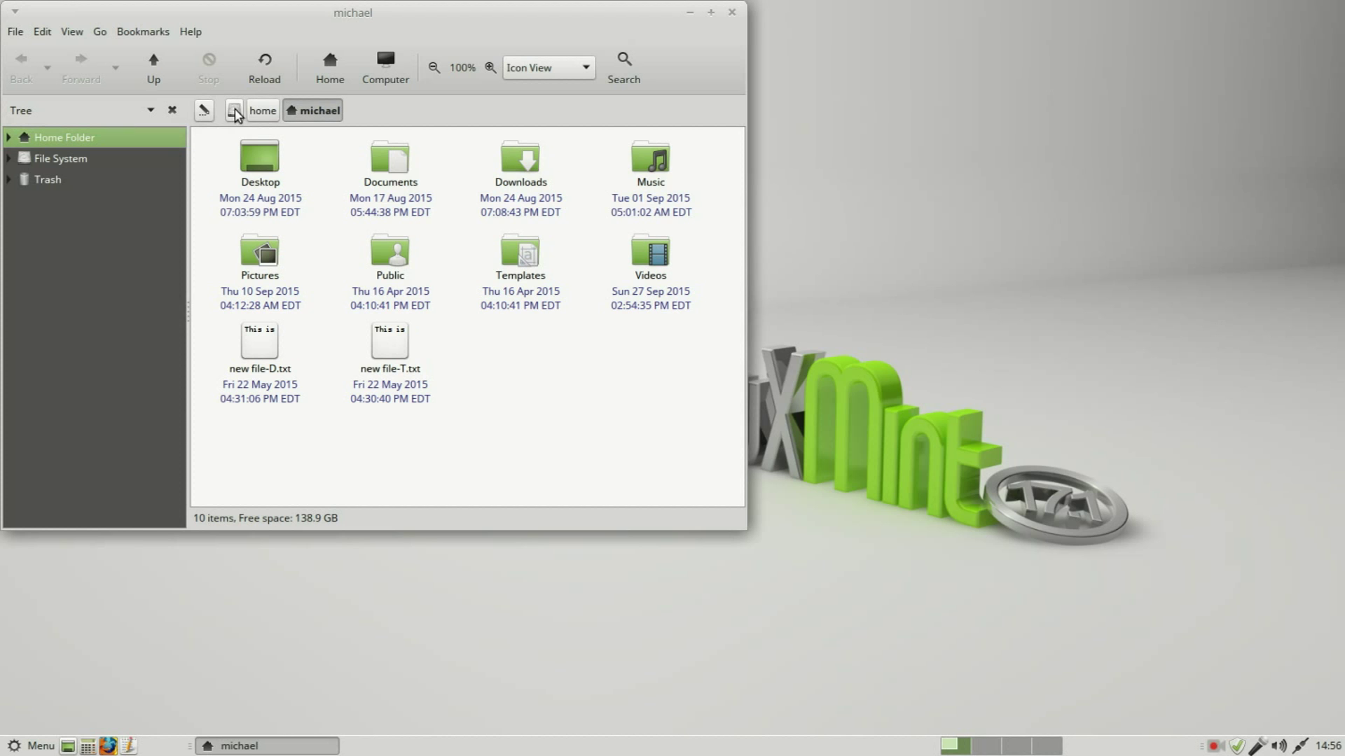
{"action": "left_click", "coordinate": [263, 112]}
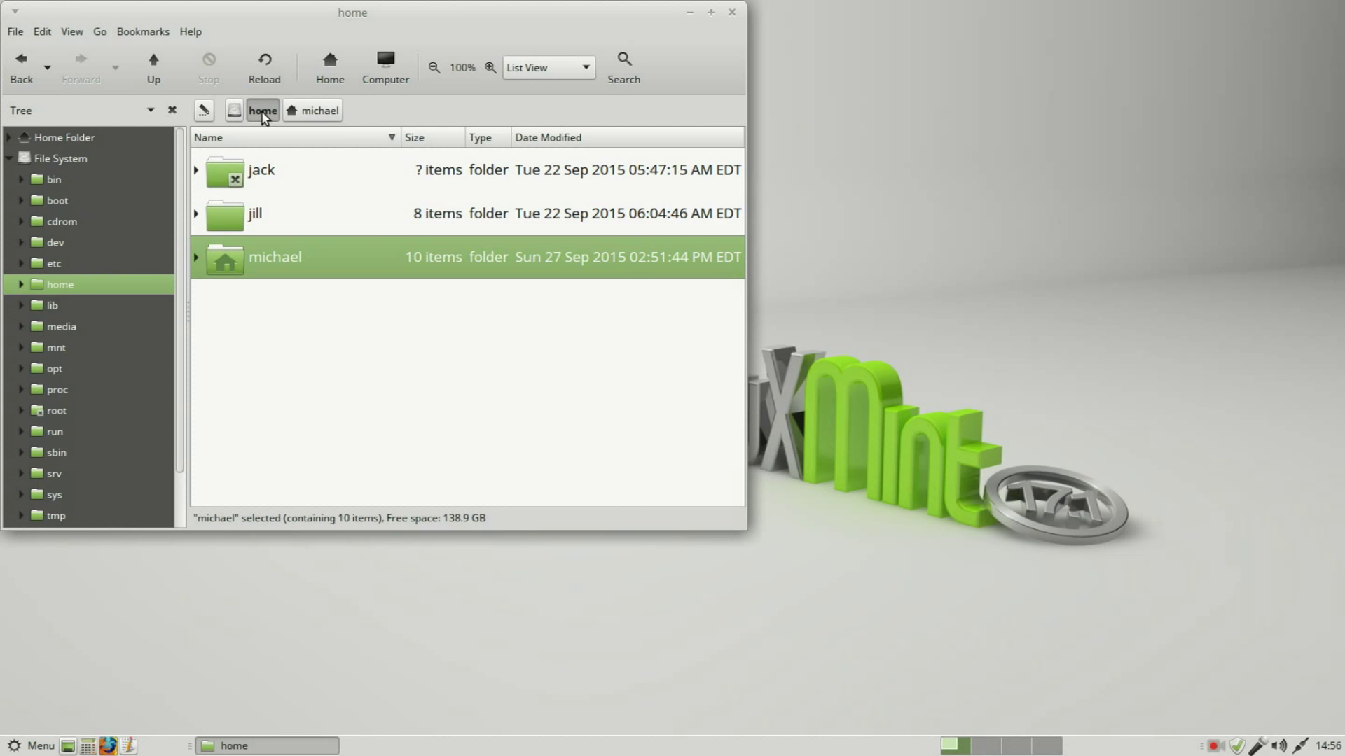
{"action": "left_click", "coordinate": [581, 70]}
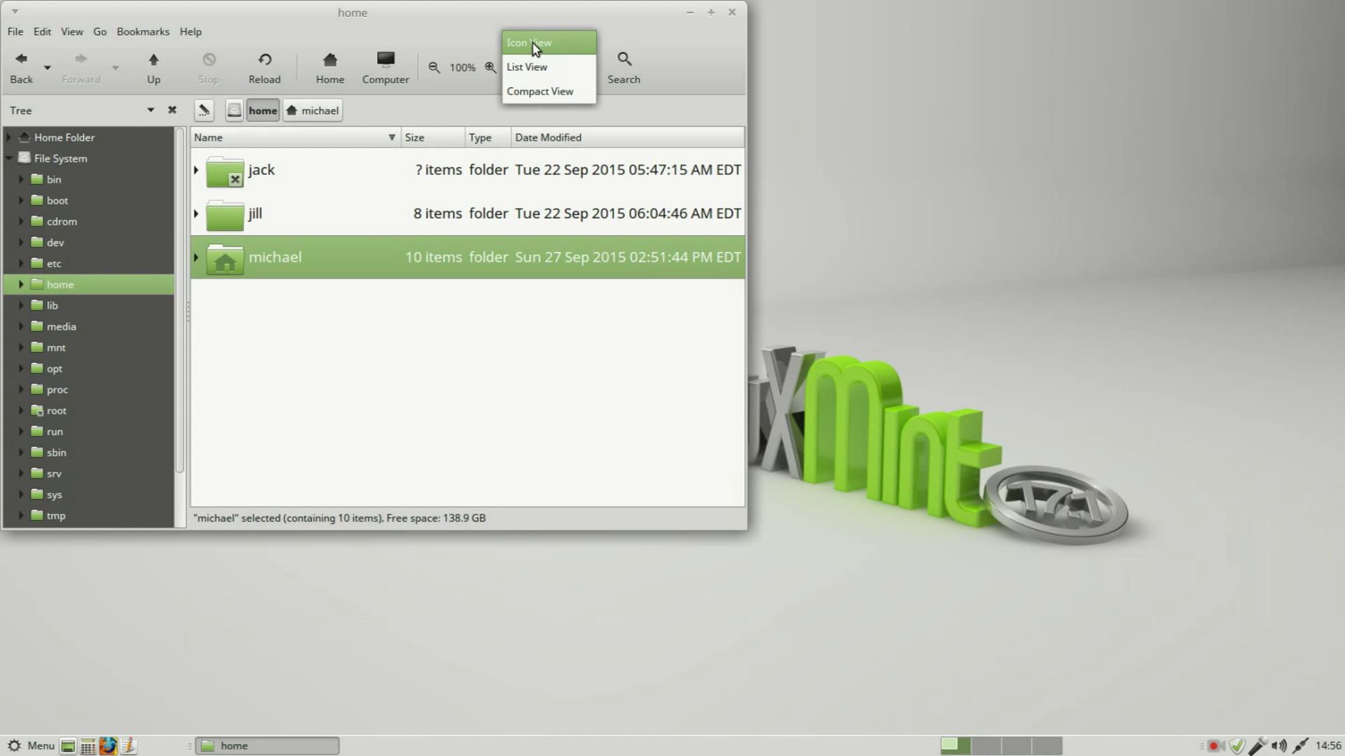
{"action": "left_click", "coordinate": [534, 45]}
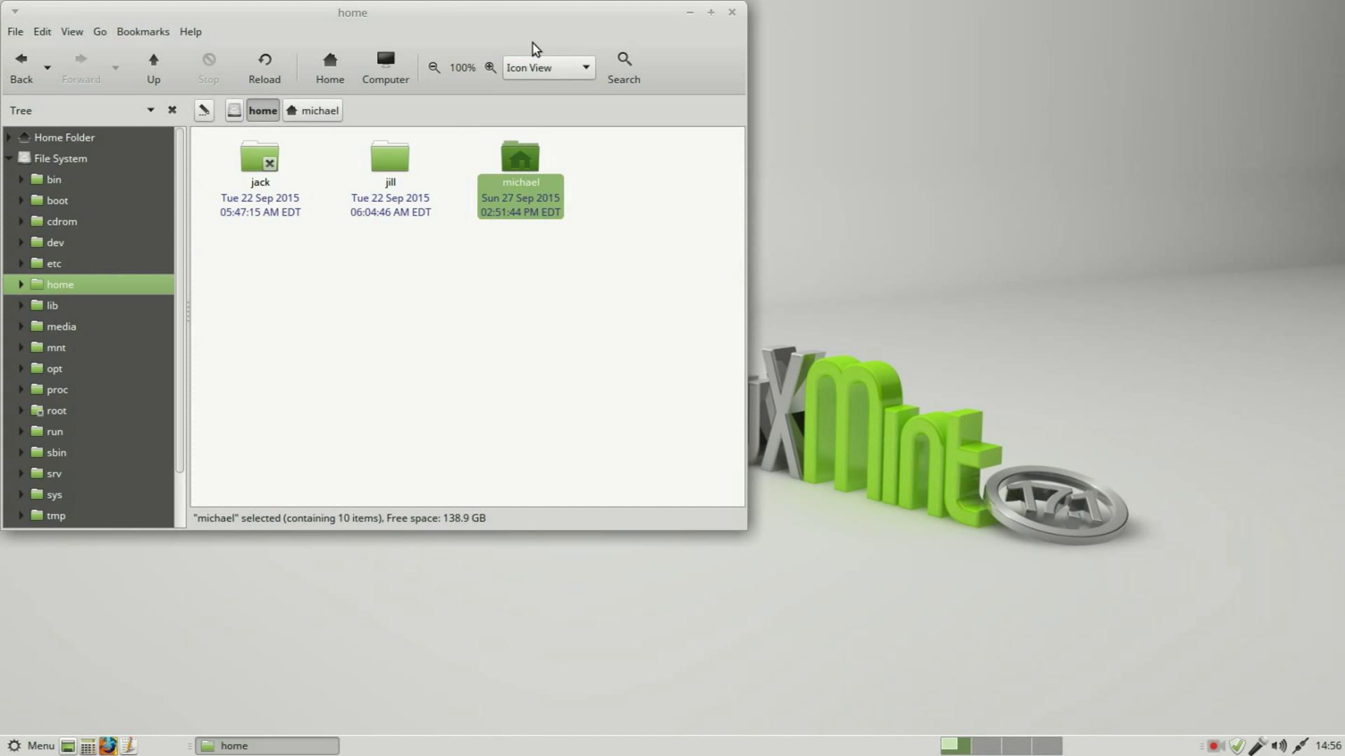
Step: Set the first icon caption in the file management preferences to Permissions and close the preferences
{"action": "left_click", "coordinate": [42, 31]}
{"action": "left_click", "coordinate": [78, 510]}
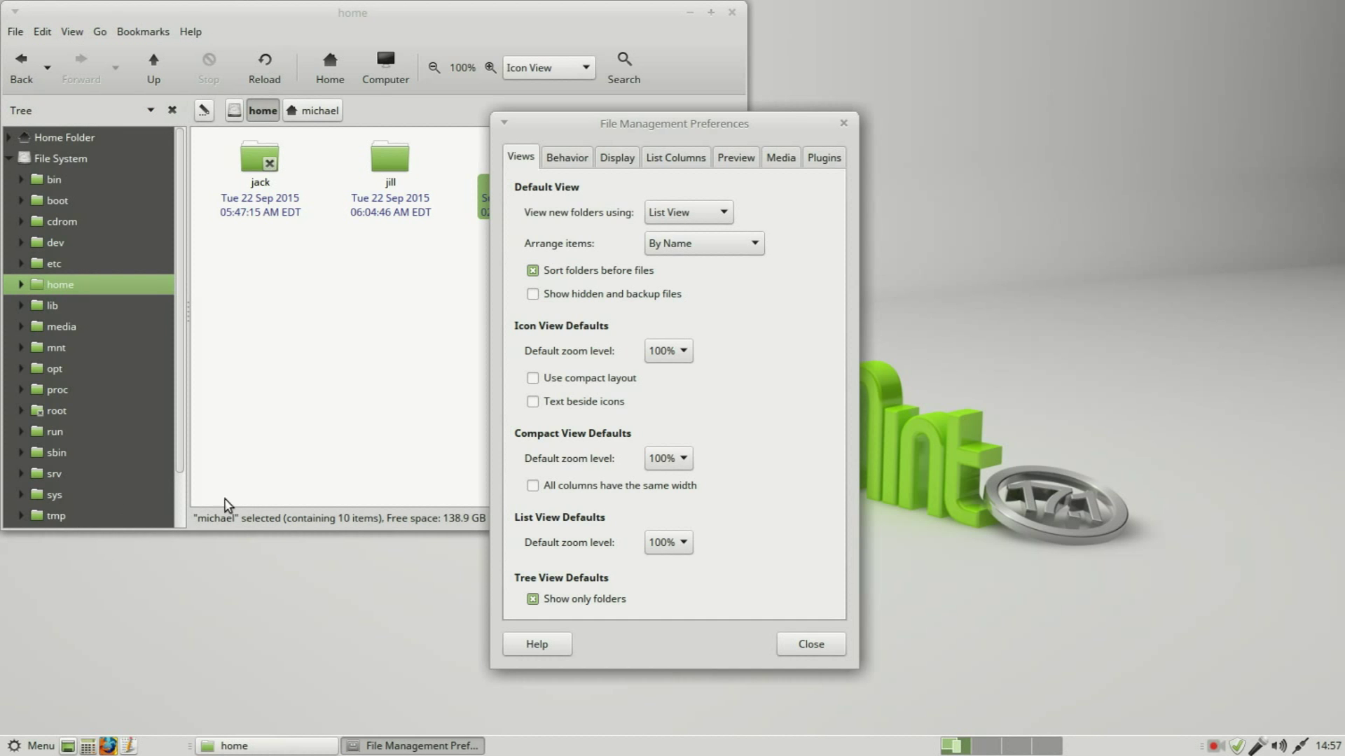
{"action": "left_click", "coordinate": [615, 161]}
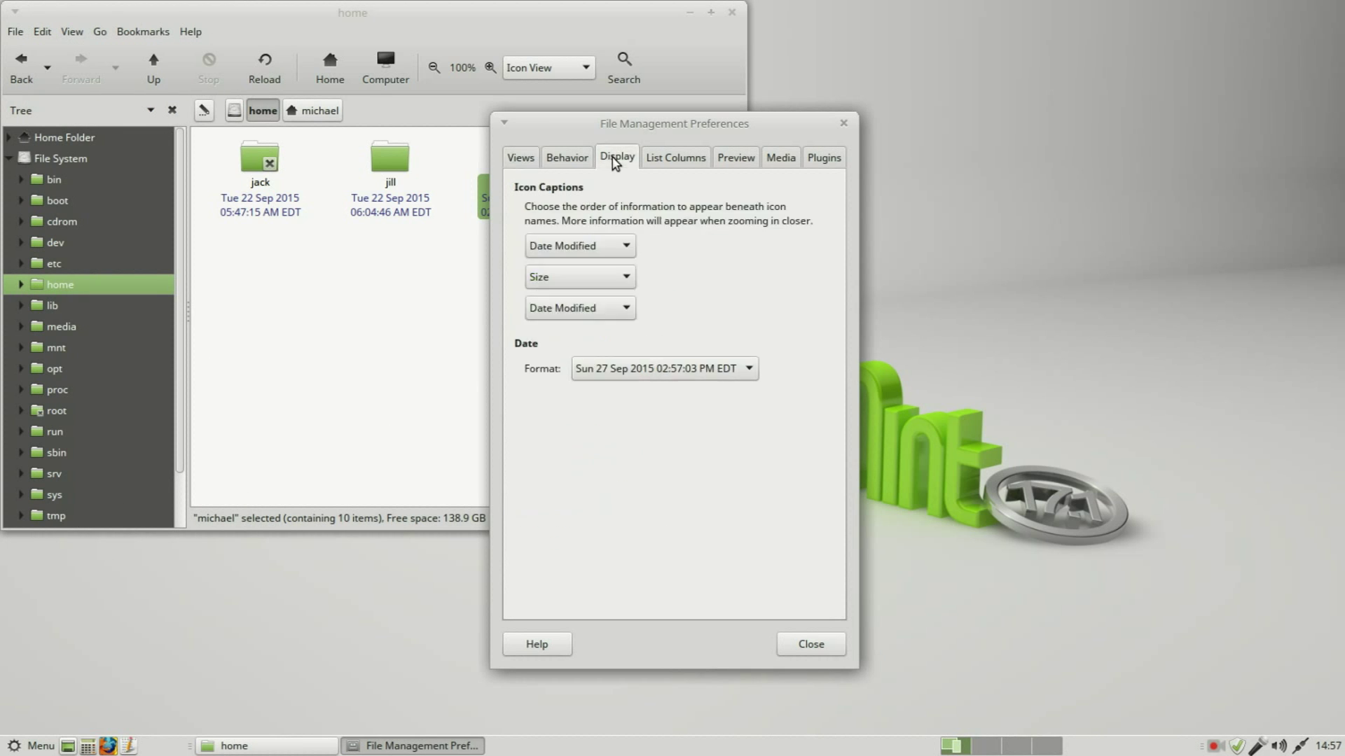
{"action": "left_click", "coordinate": [617, 252]}
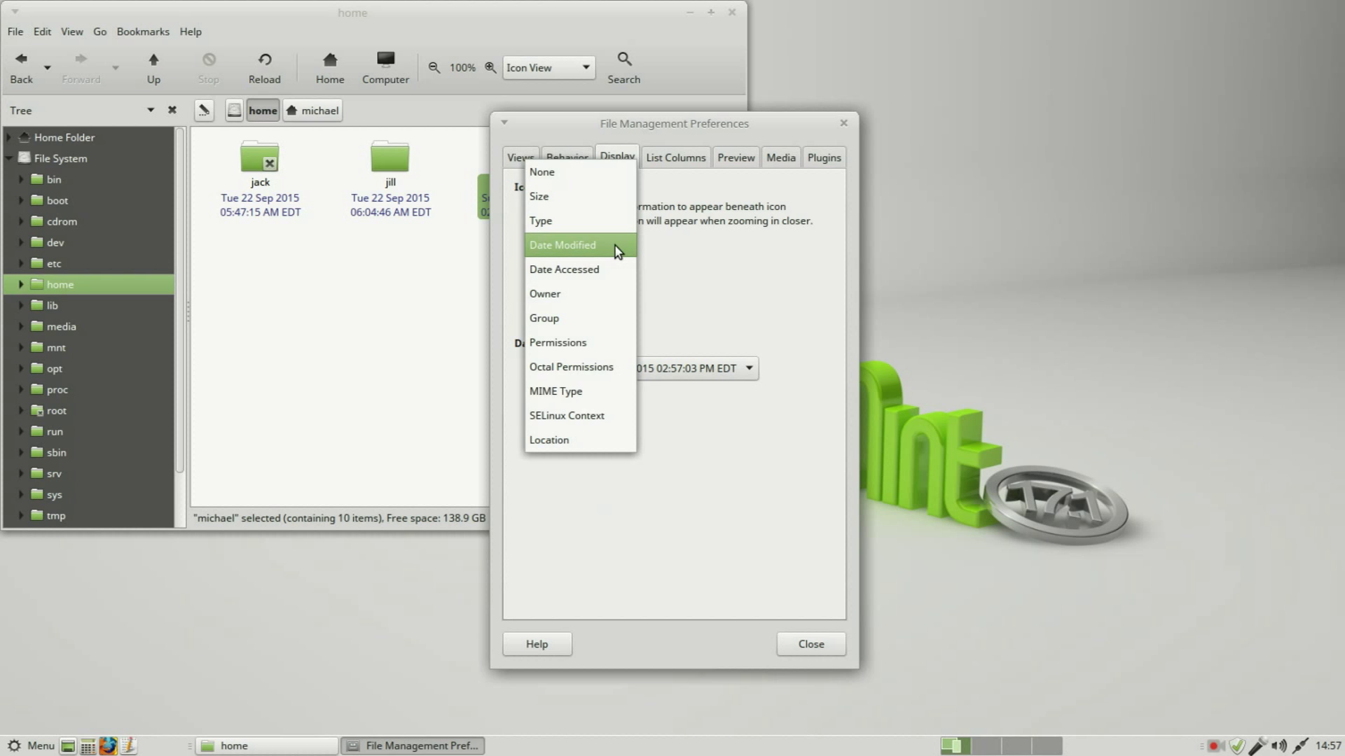
{"action": "left_click", "coordinate": [575, 349]}
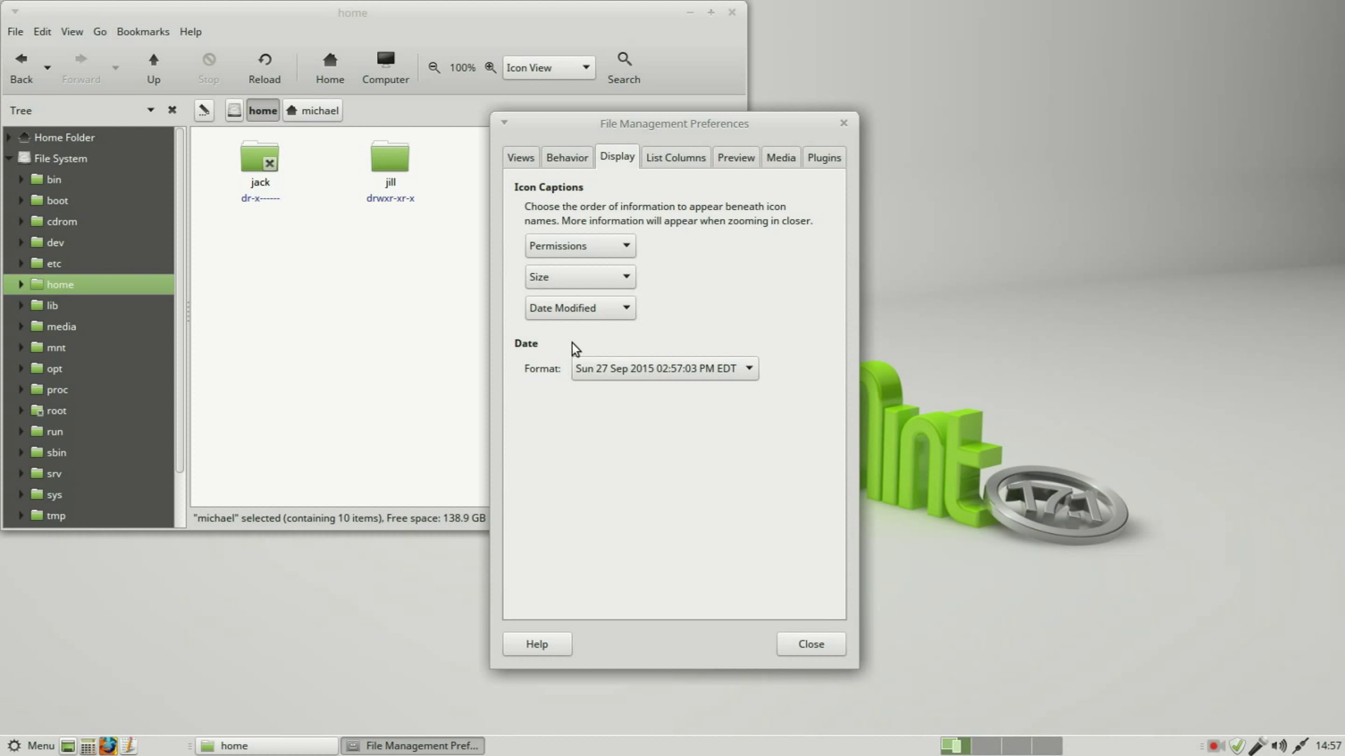
{"action": "left_click", "coordinate": [817, 644]}
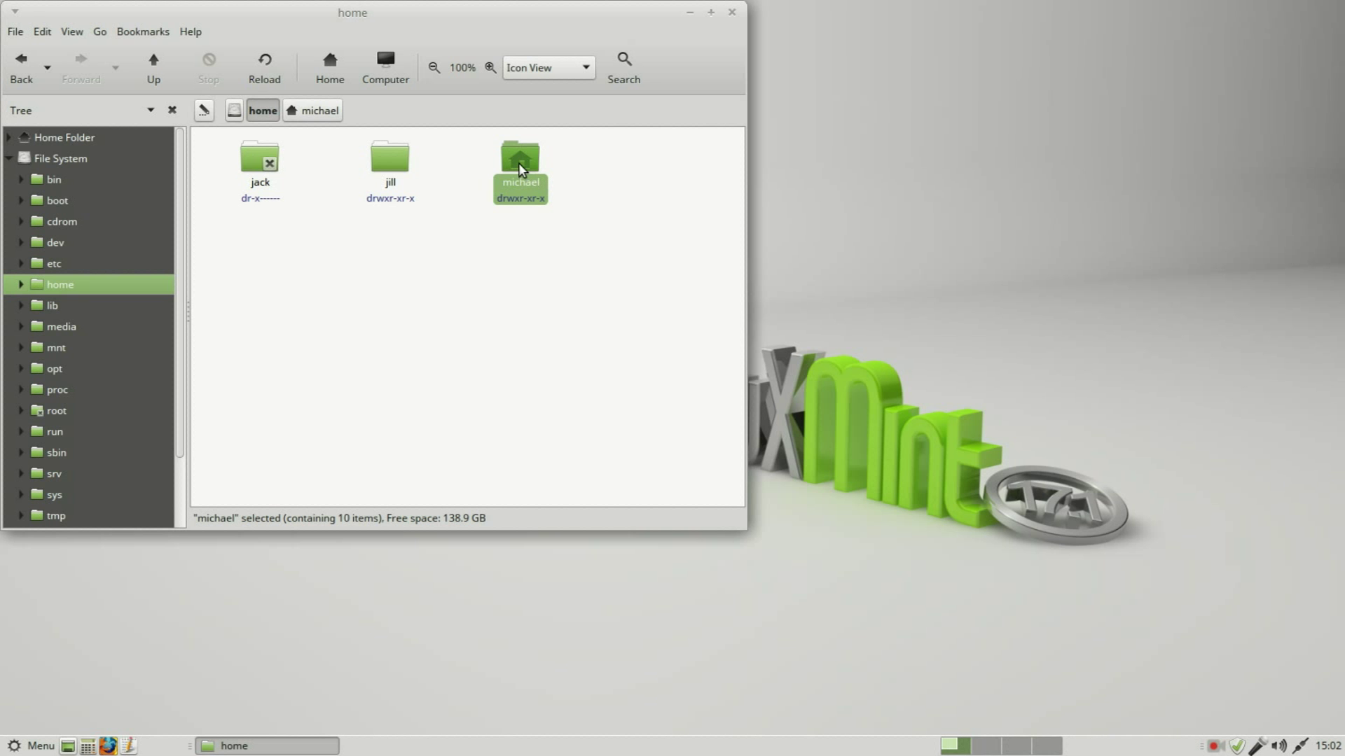
Step: Set the Others folder access of your own home folder to None and apply the permissions to the enclosed files
{"action": "right_click", "coordinate": [520, 167]}
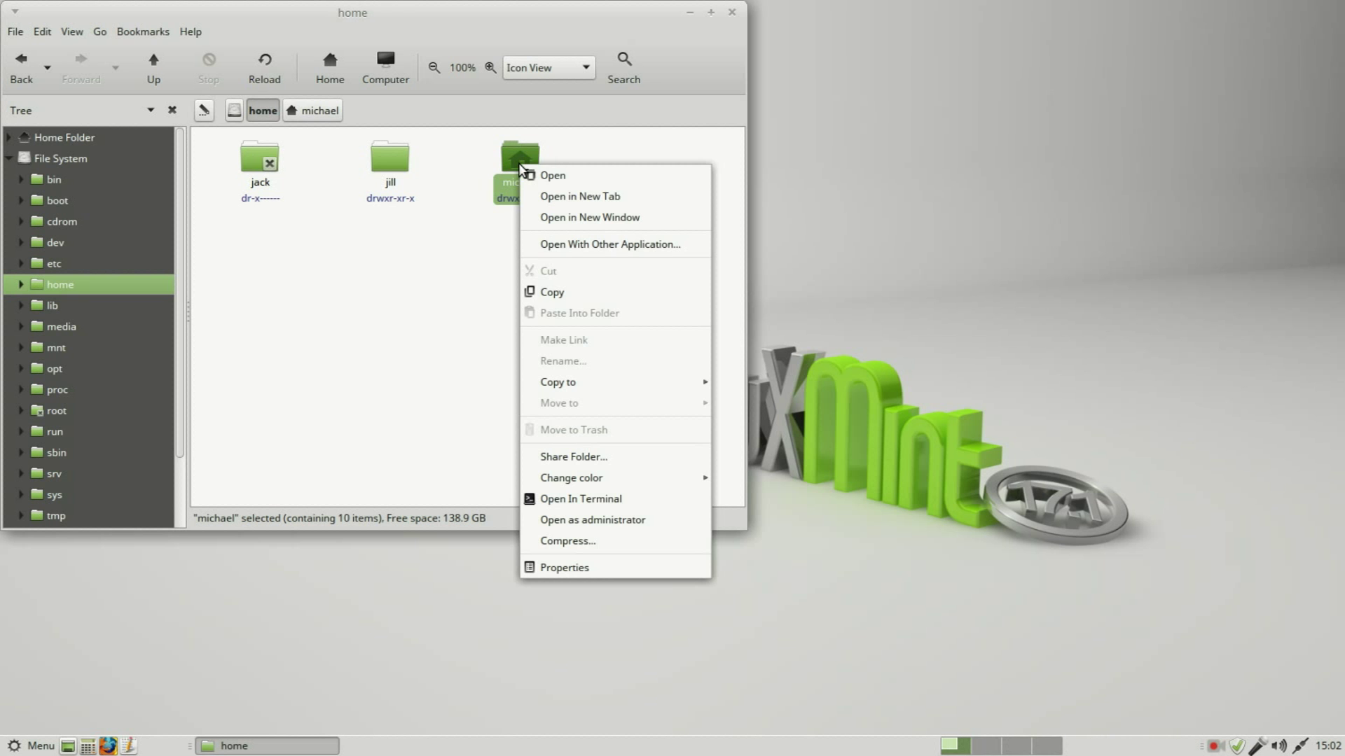
{"action": "left_click", "coordinate": [564, 568]}
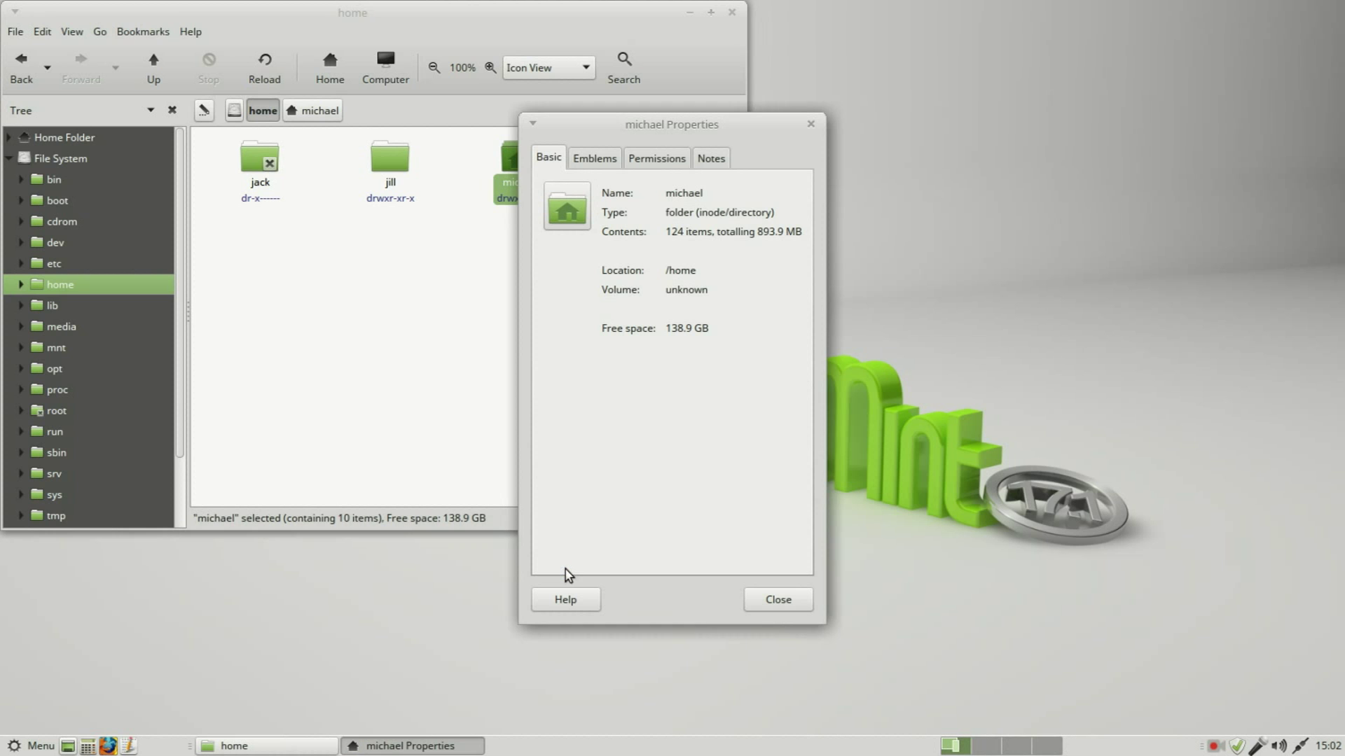
{"action": "left_click", "coordinate": [655, 160]}
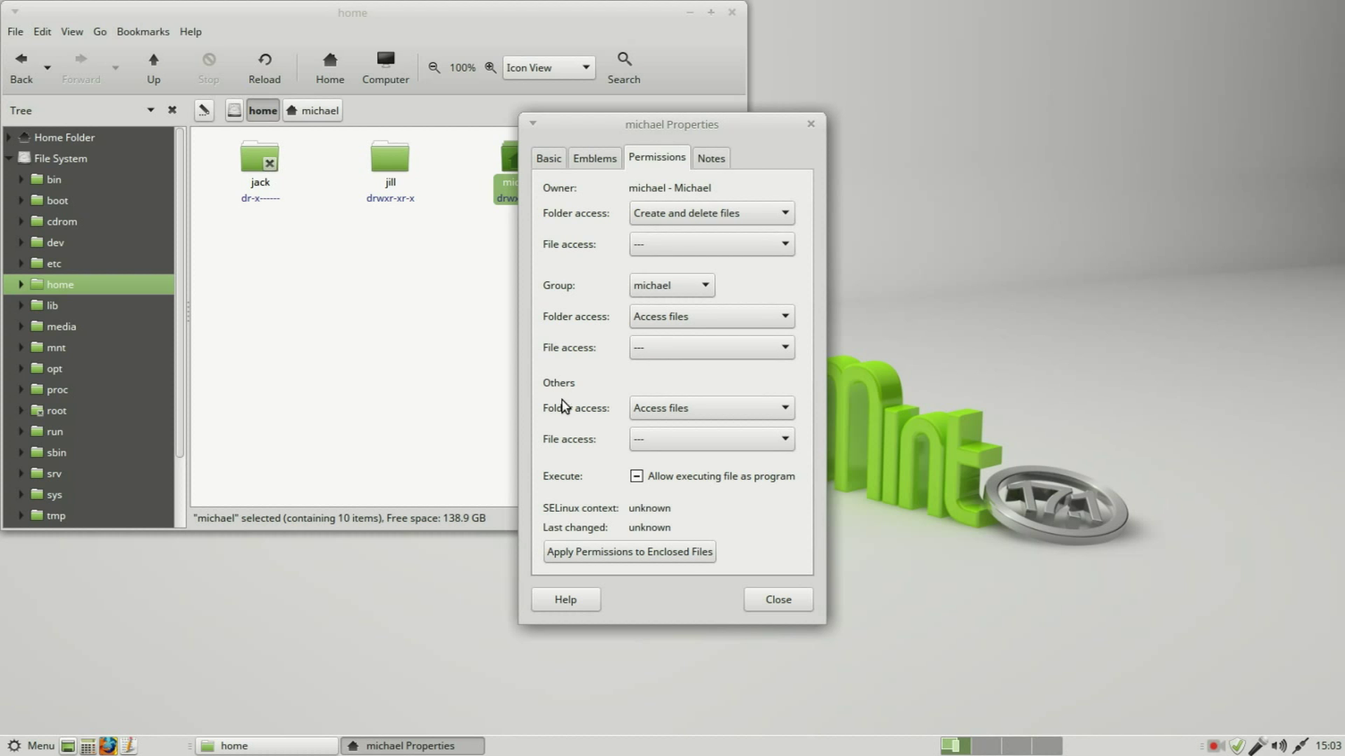
{"action": "left_click", "coordinate": [786, 411]}
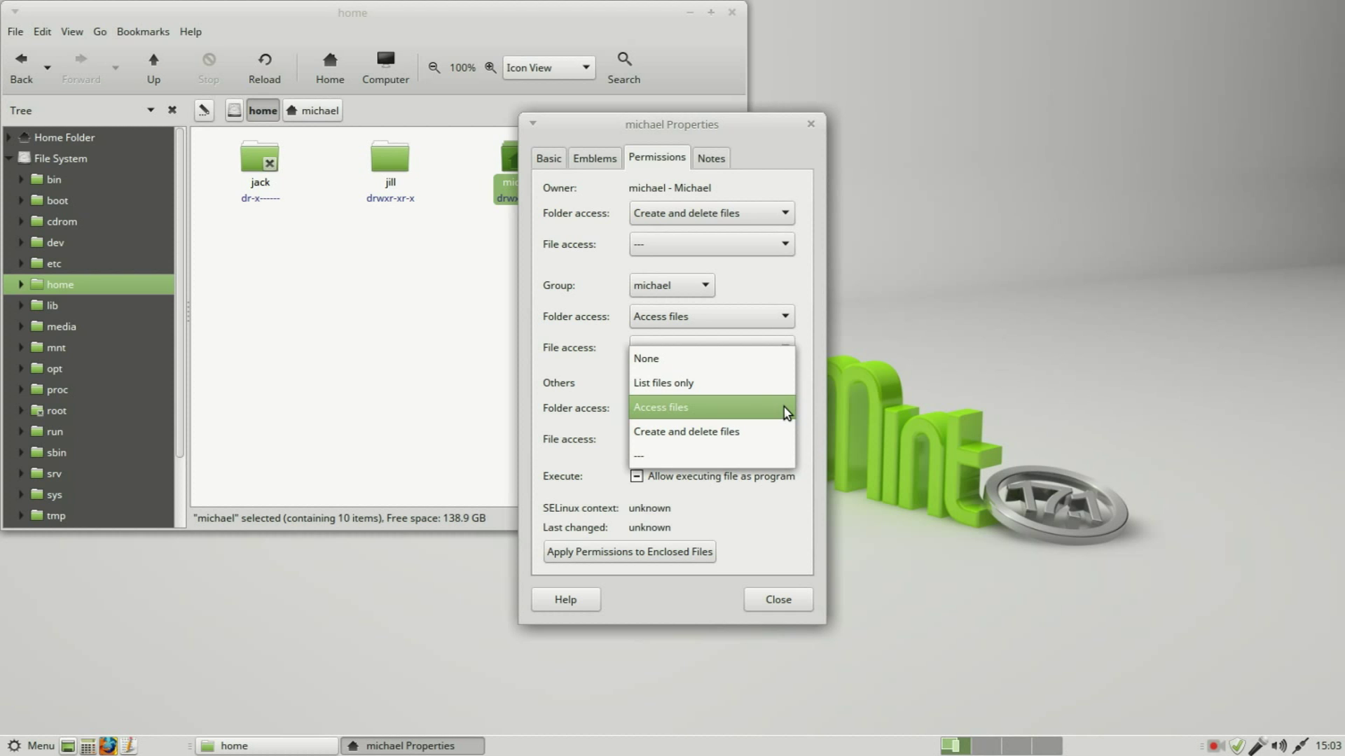
{"action": "left_click", "coordinate": [697, 365]}
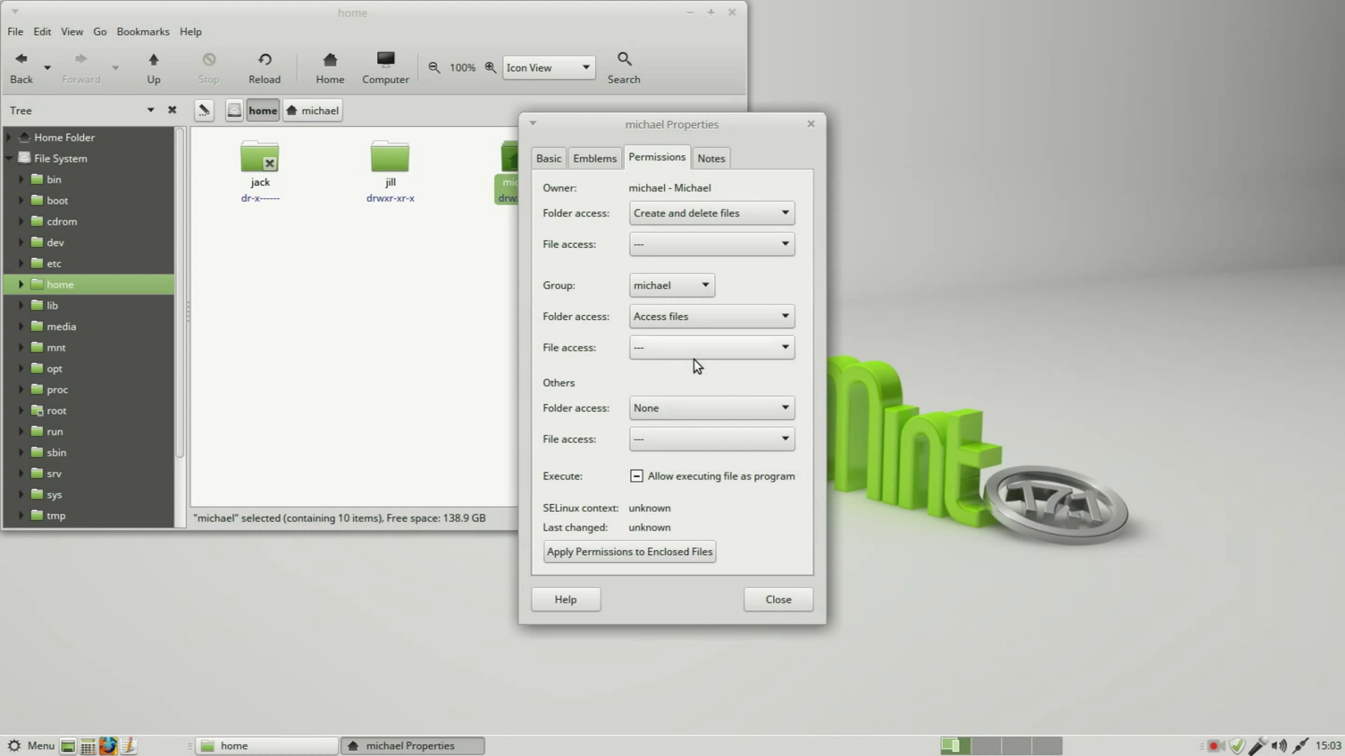
{"action": "left_click", "coordinate": [631, 552]}
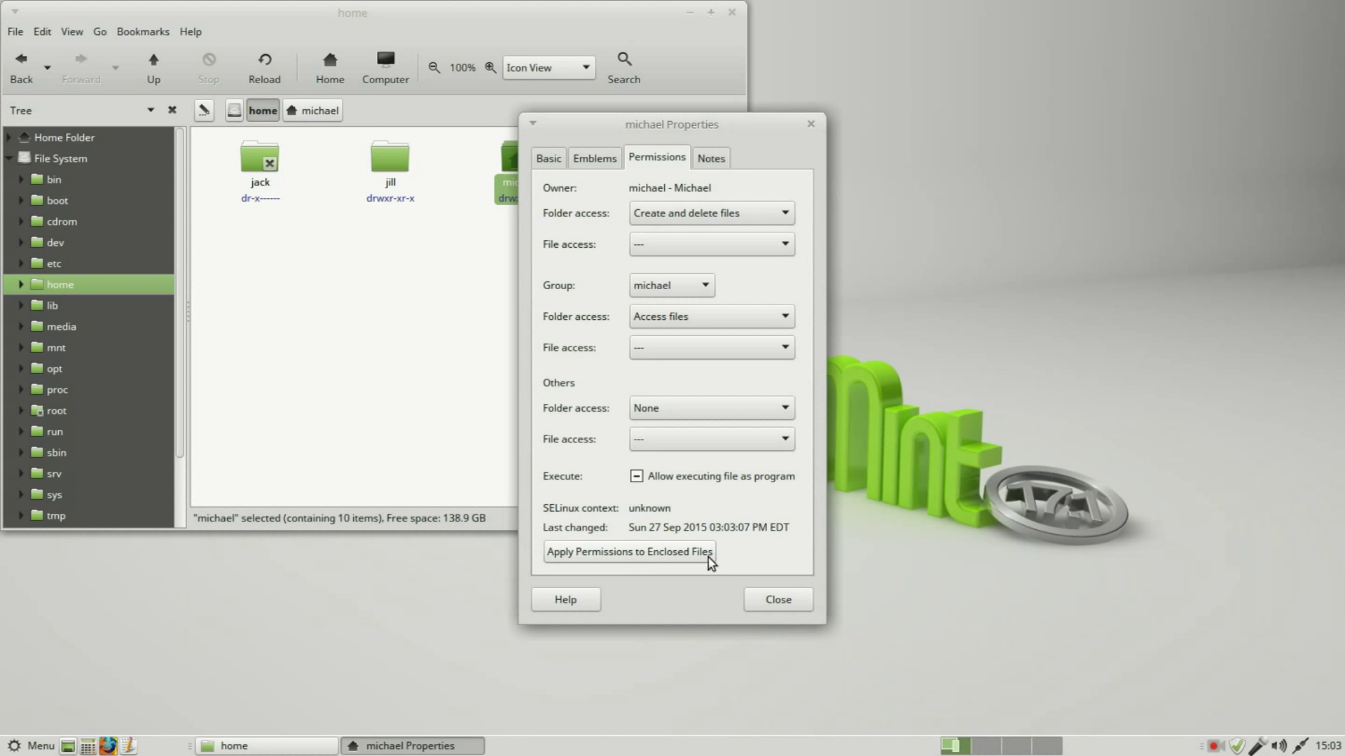
{"action": "left_click", "coordinate": [777, 600]}
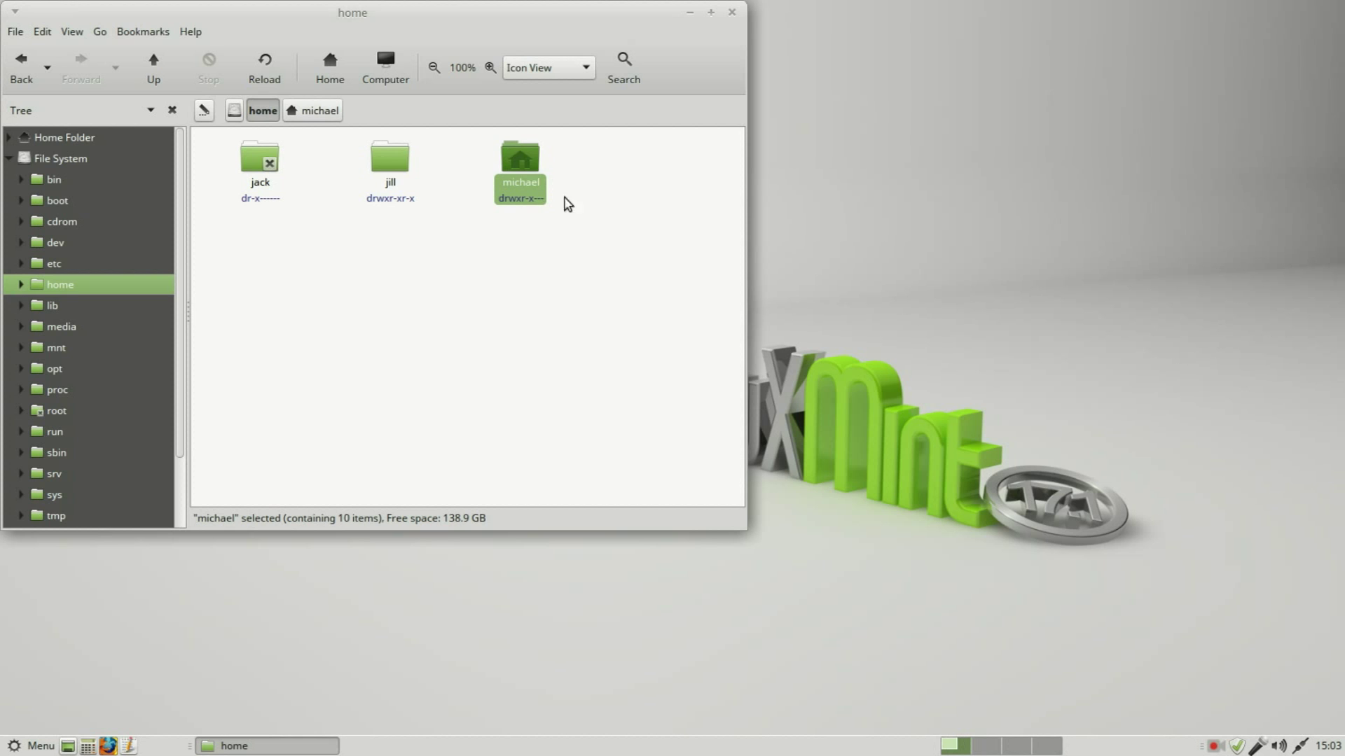
Step: Close the file manager window and log out of the current session
{"action": "left_click", "coordinate": [733, 13]}
{"action": "left_click", "coordinate": [24, 746]}
{"action": "left_click", "coordinate": [46, 687]}
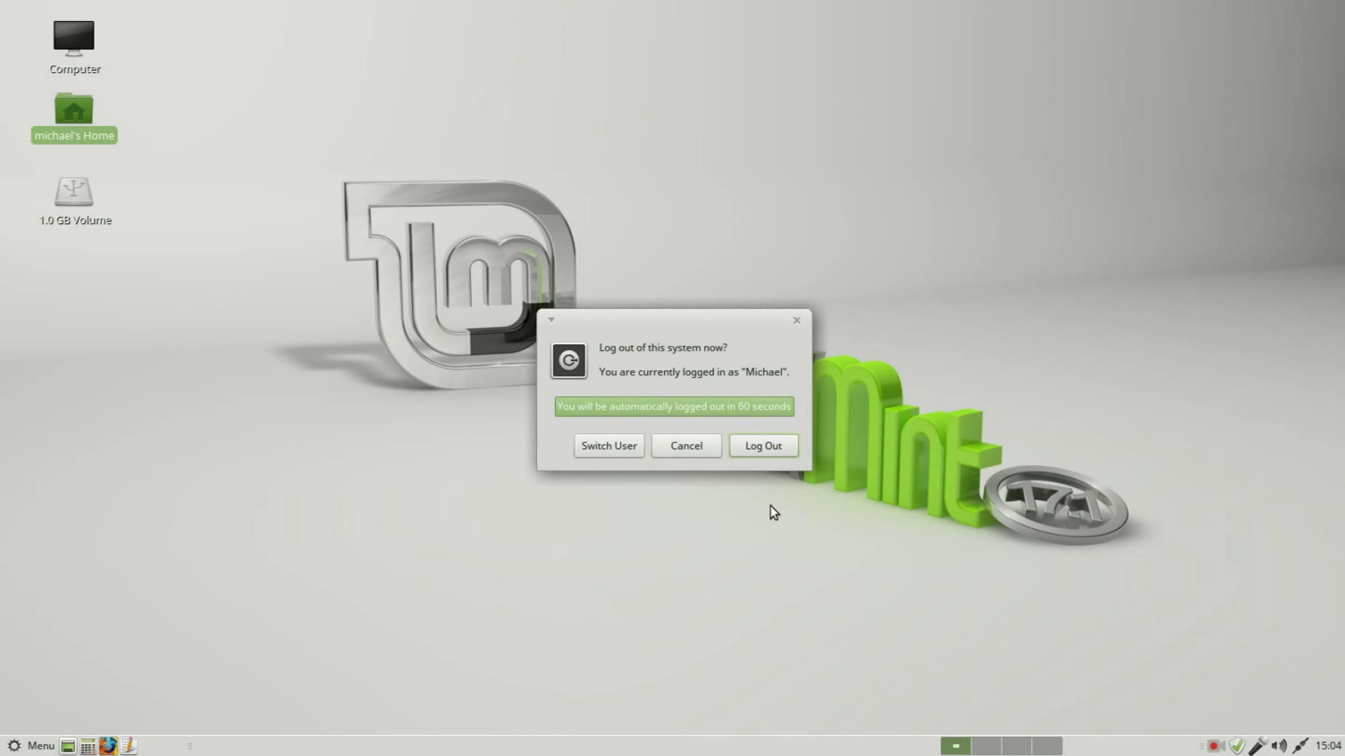
{"action": "left_click", "coordinate": [764, 446]}
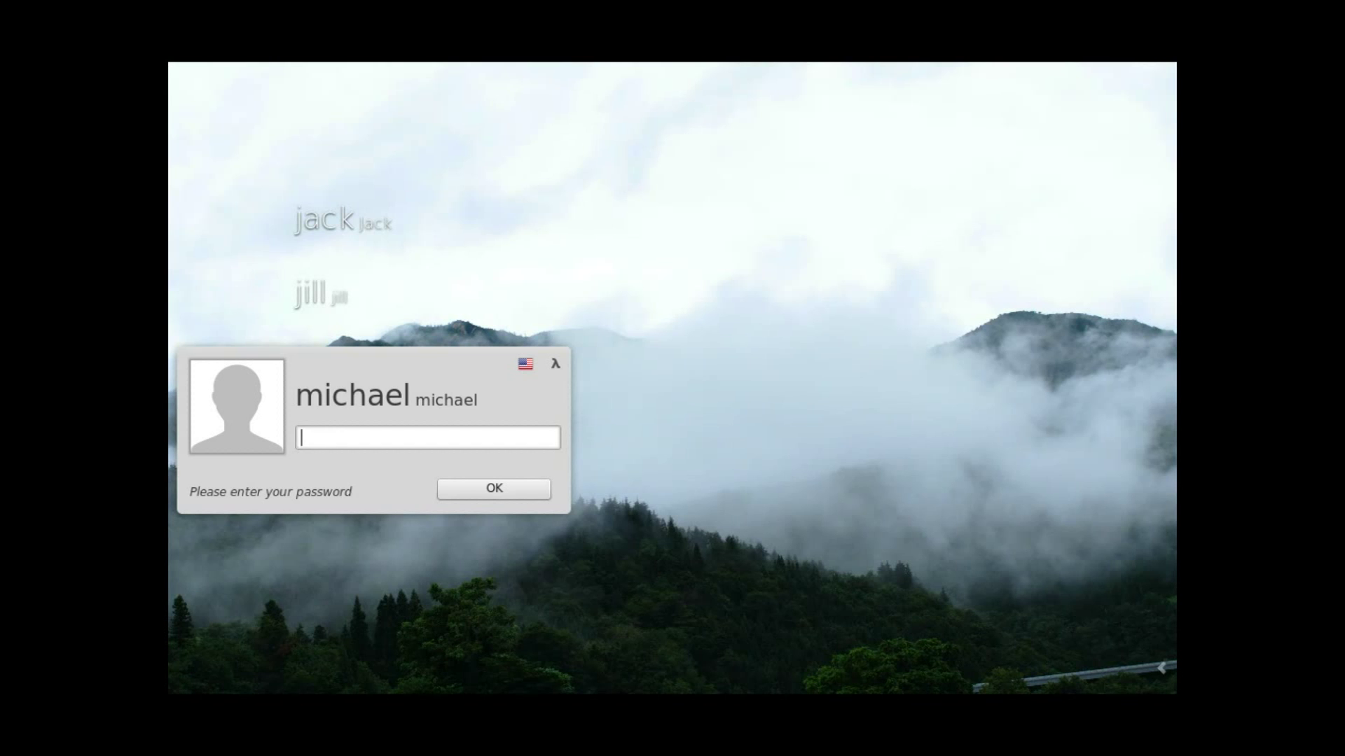
Step: Log in to the account listed directly above the preselected one, entering its account password
{"action": "key", "text": "Up"}
{"action": "type", "text": "•••••••"}
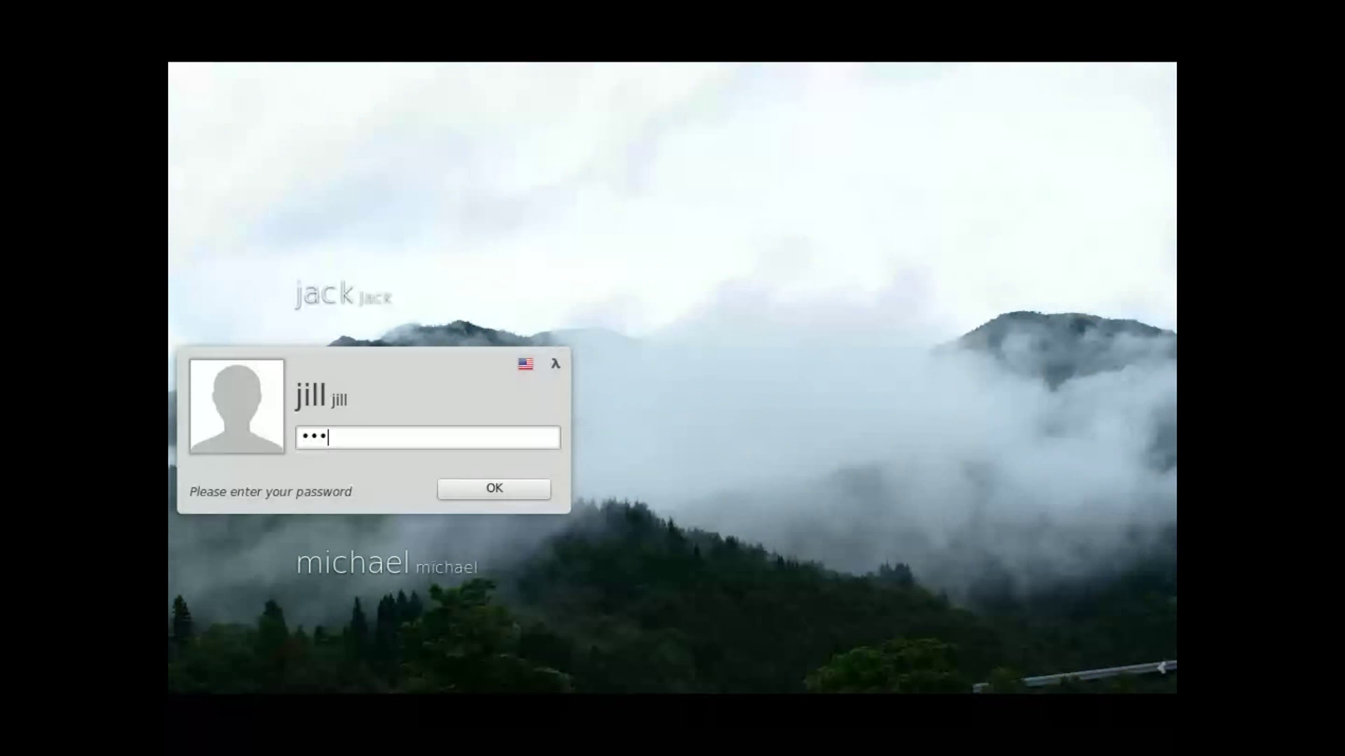
{"action": "type", "text": "•"}
{"action": "key", "text": "Return"}
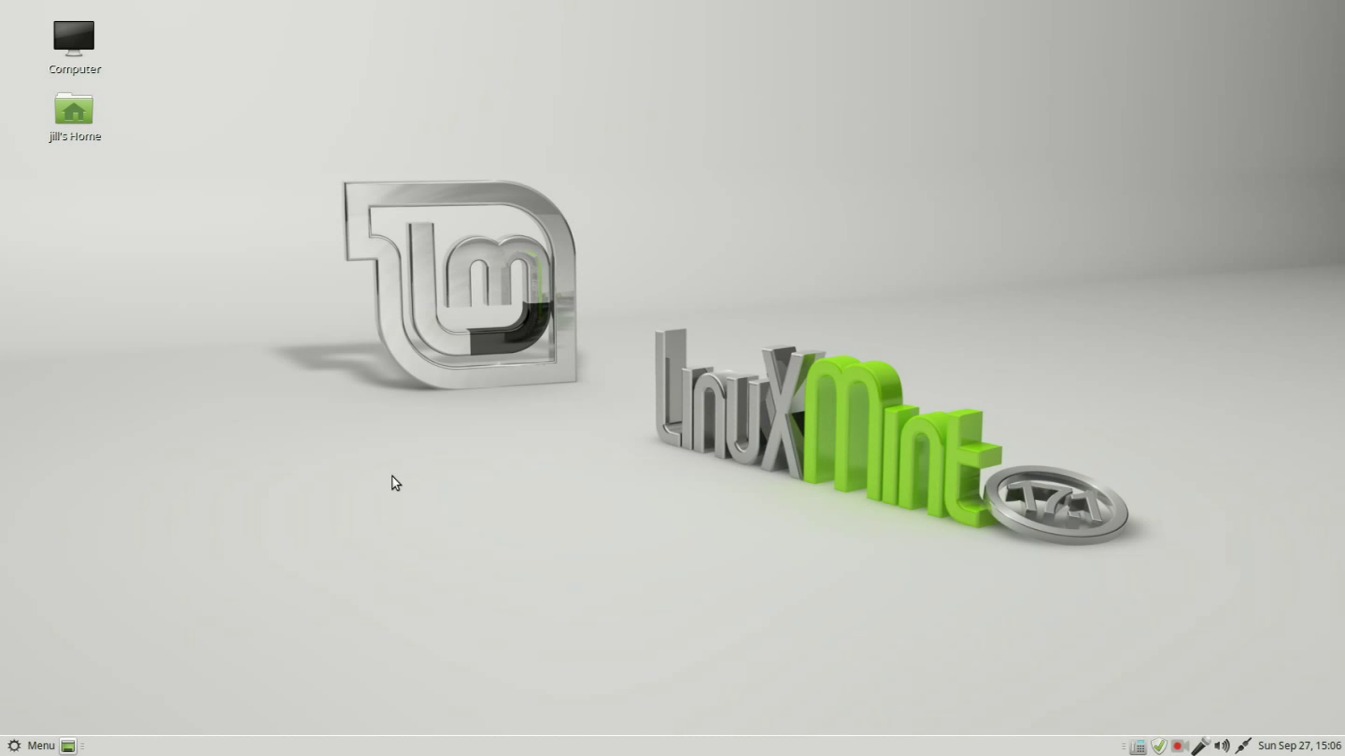
Step: Check from this account which user folders in the home directory are locked, and close the file manager
{"action": "double_click", "coordinate": [74, 114]}
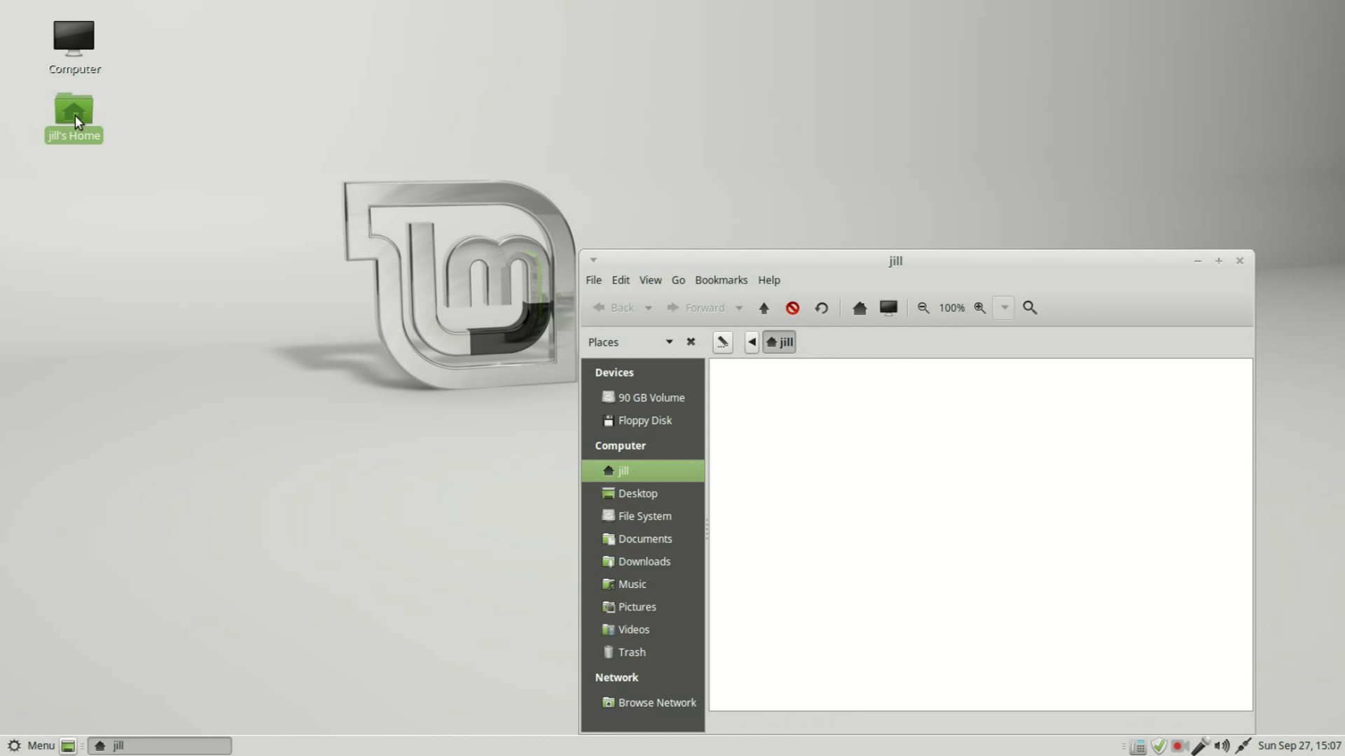
{"action": "left_click_drag", "start_coordinate": [857, 266], "coordinate": [564, 80]}
{"action": "left_click", "coordinate": [459, 157]}
{"action": "left_click", "coordinate": [486, 157]}
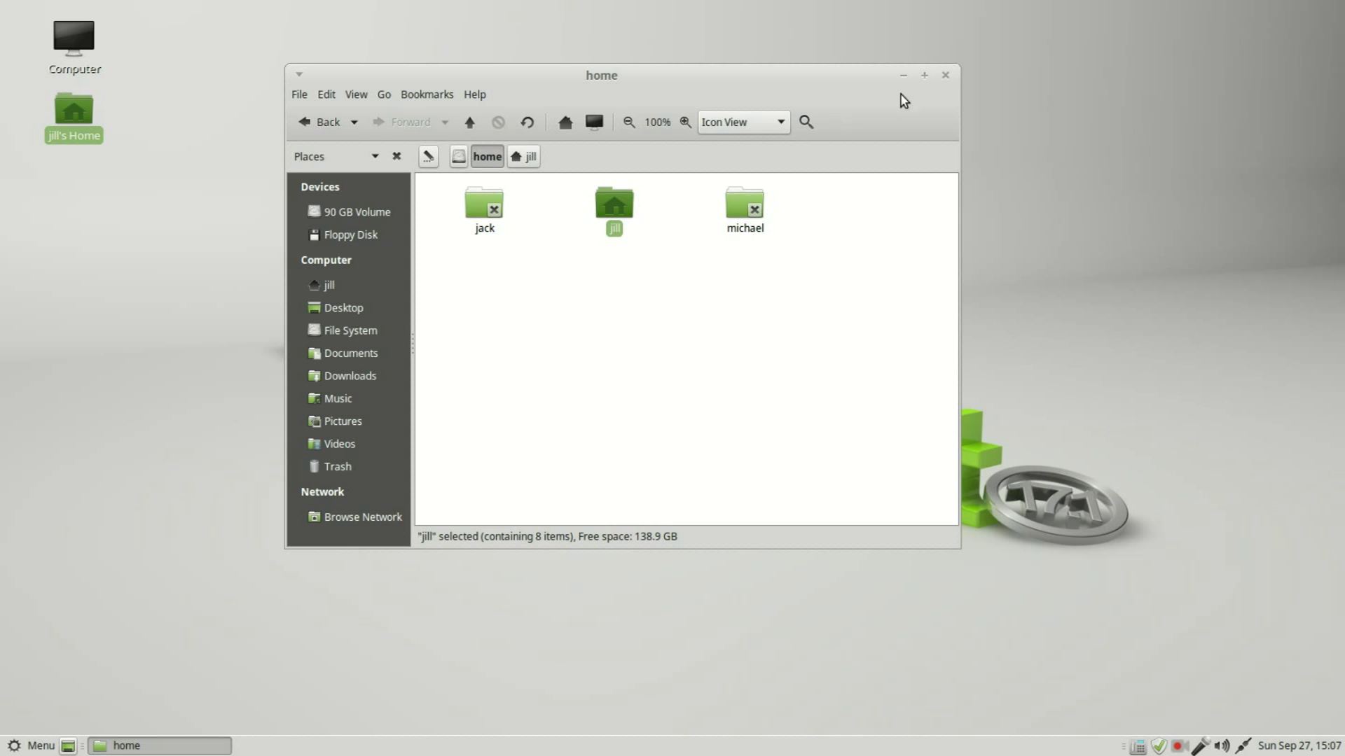
{"action": "left_click", "coordinate": [947, 73]}
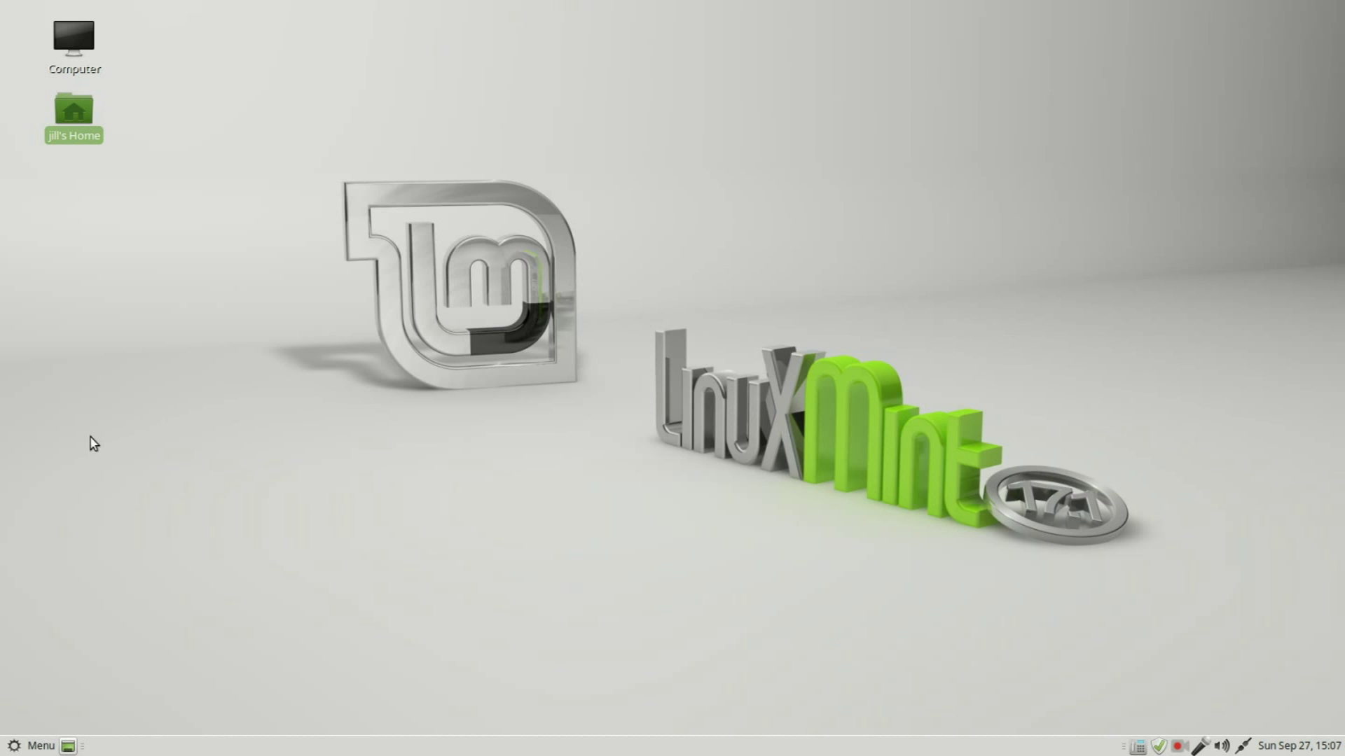
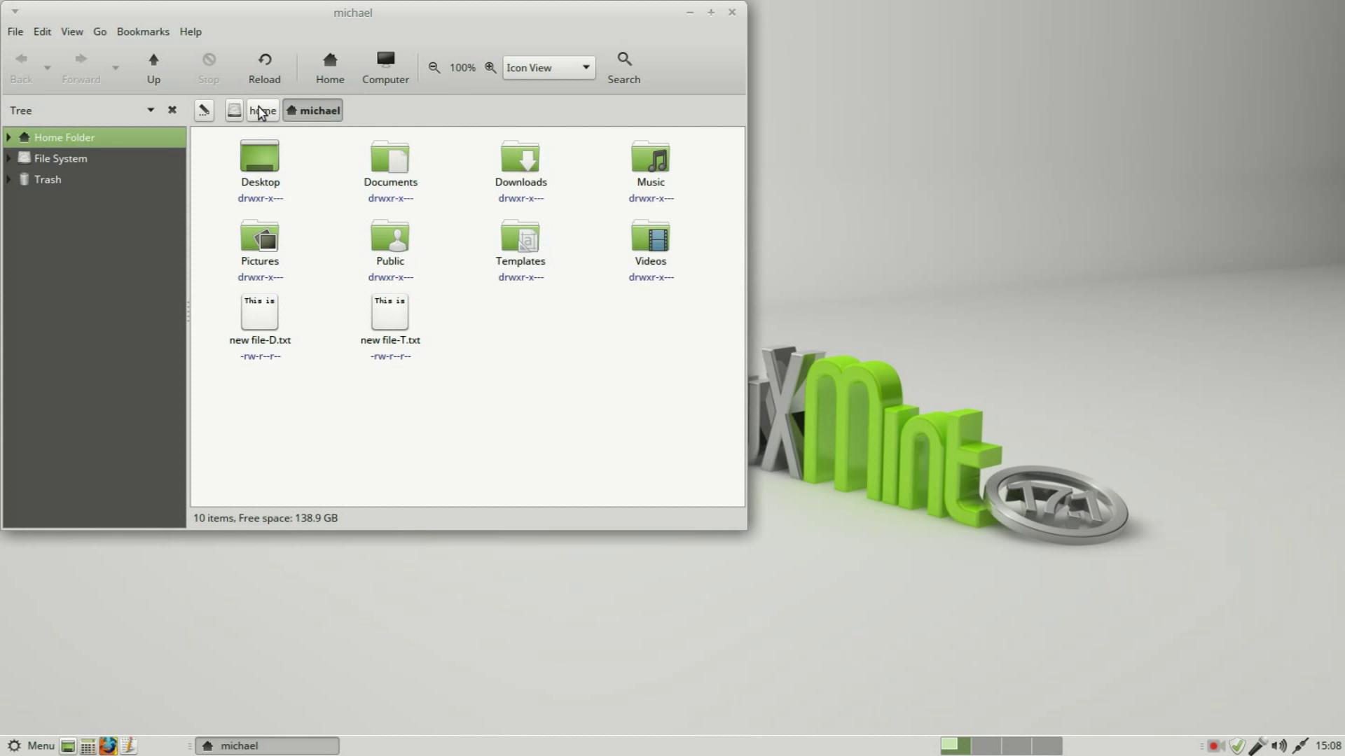
Step: Go up to the parent home directory from your own home folder and show it in List View
{"action": "left_click", "coordinate": [265, 112]}
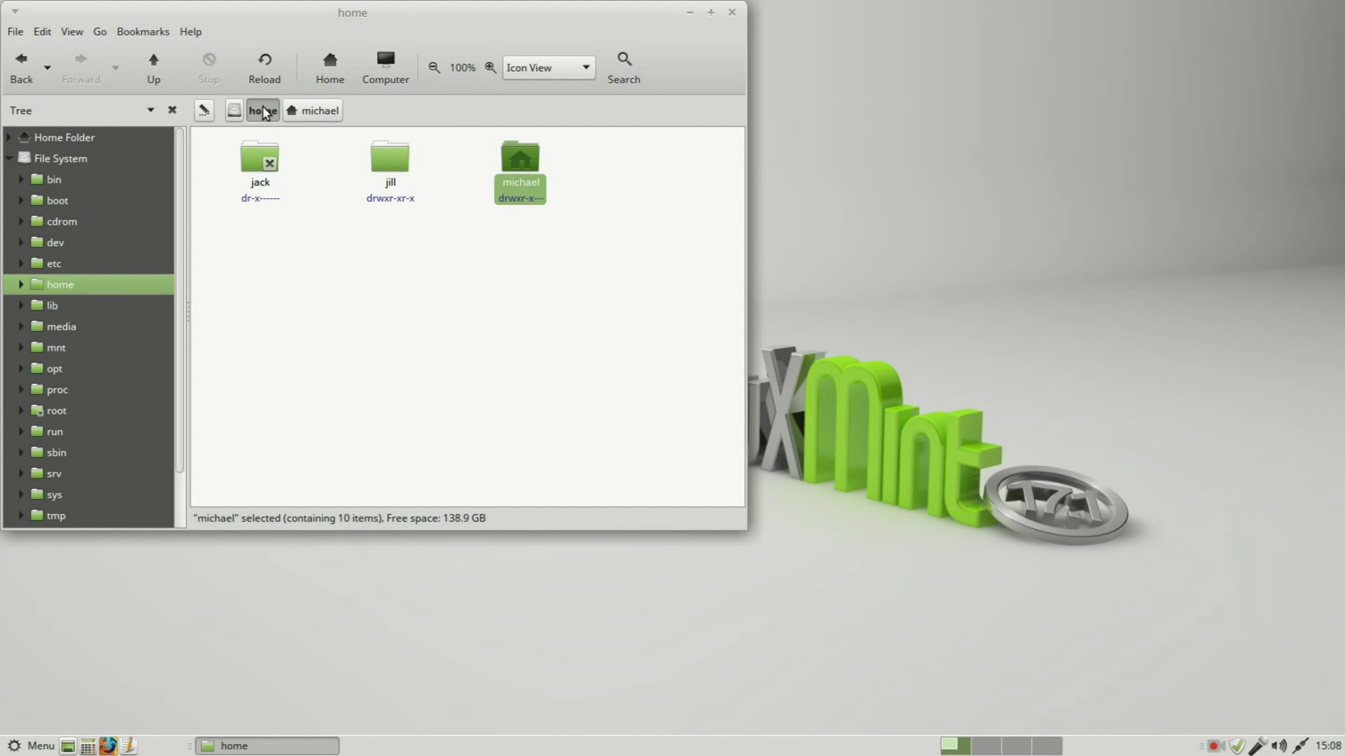
{"action": "left_click", "coordinate": [590, 67]}
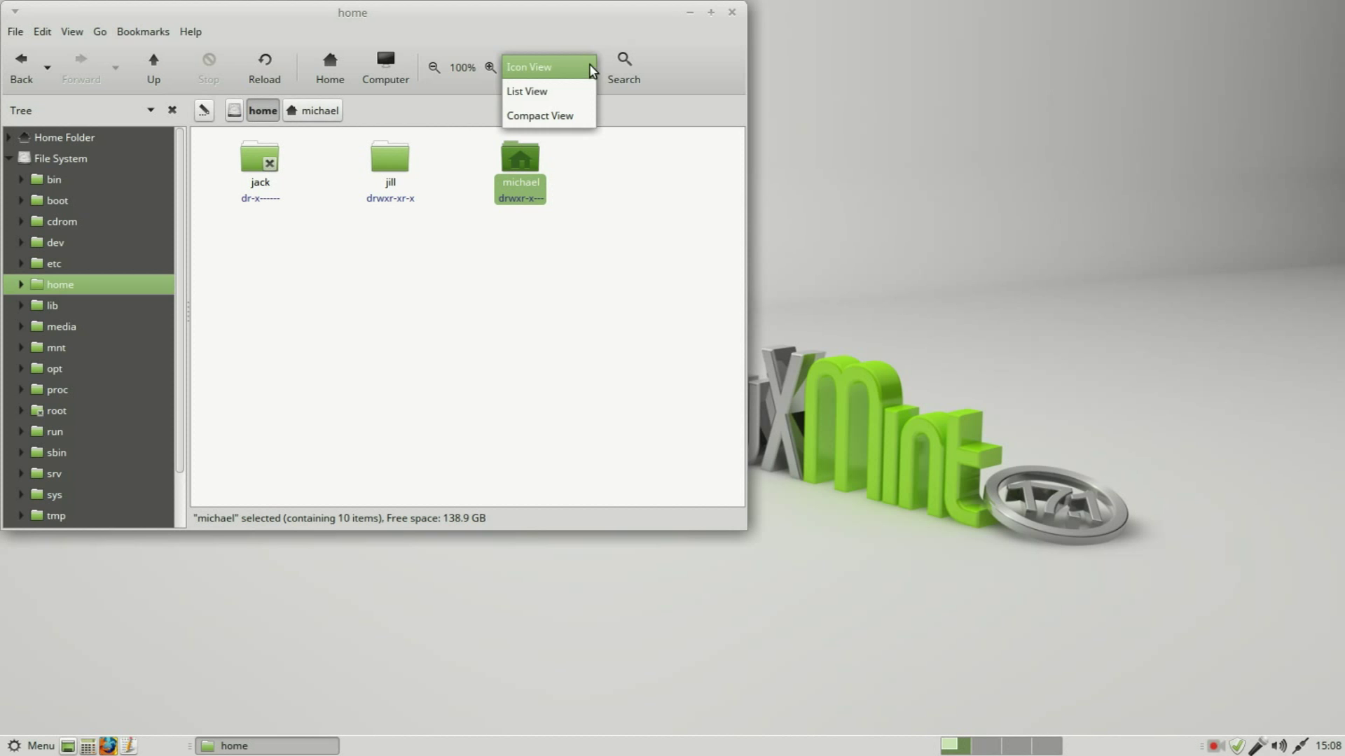
{"action": "left_click", "coordinate": [541, 105]}
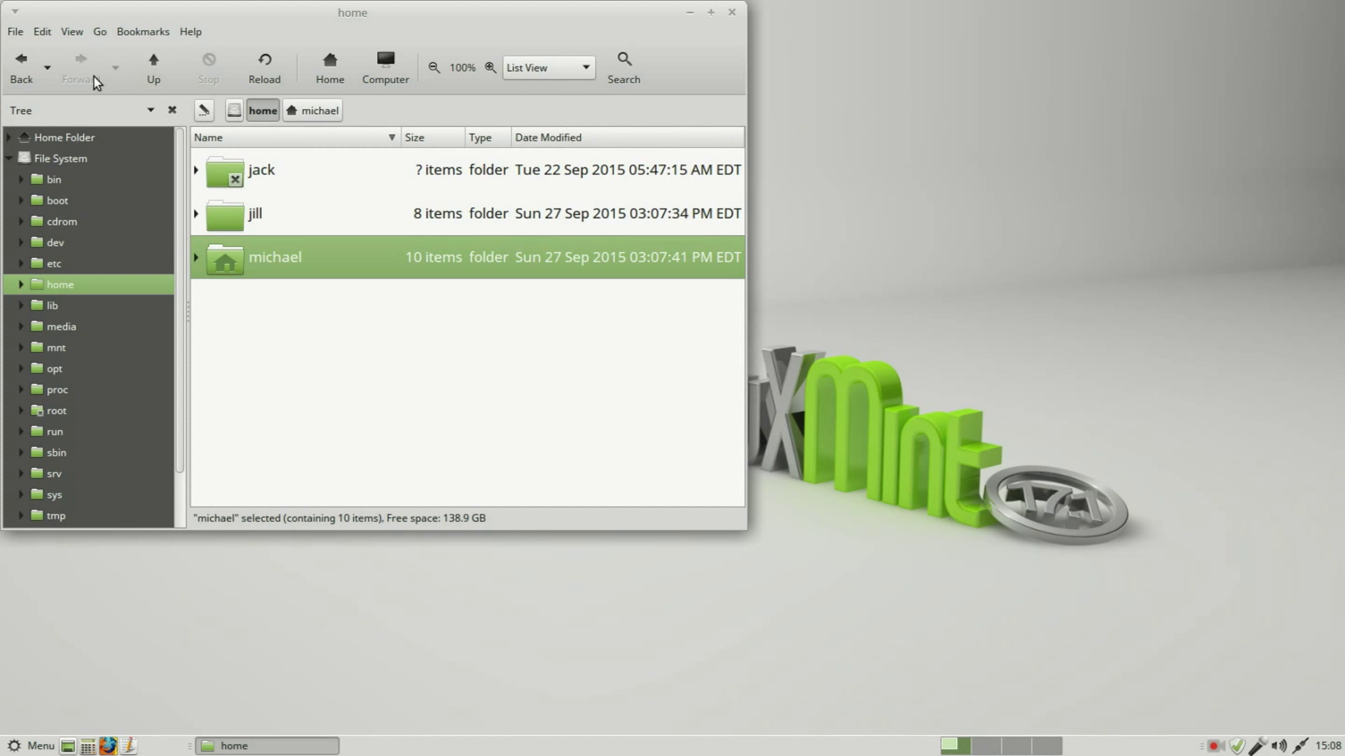
Step: Enable the Octal Permissions and Permissions columns for the list view in the file management preferences
{"action": "left_click", "coordinate": [49, 36]}
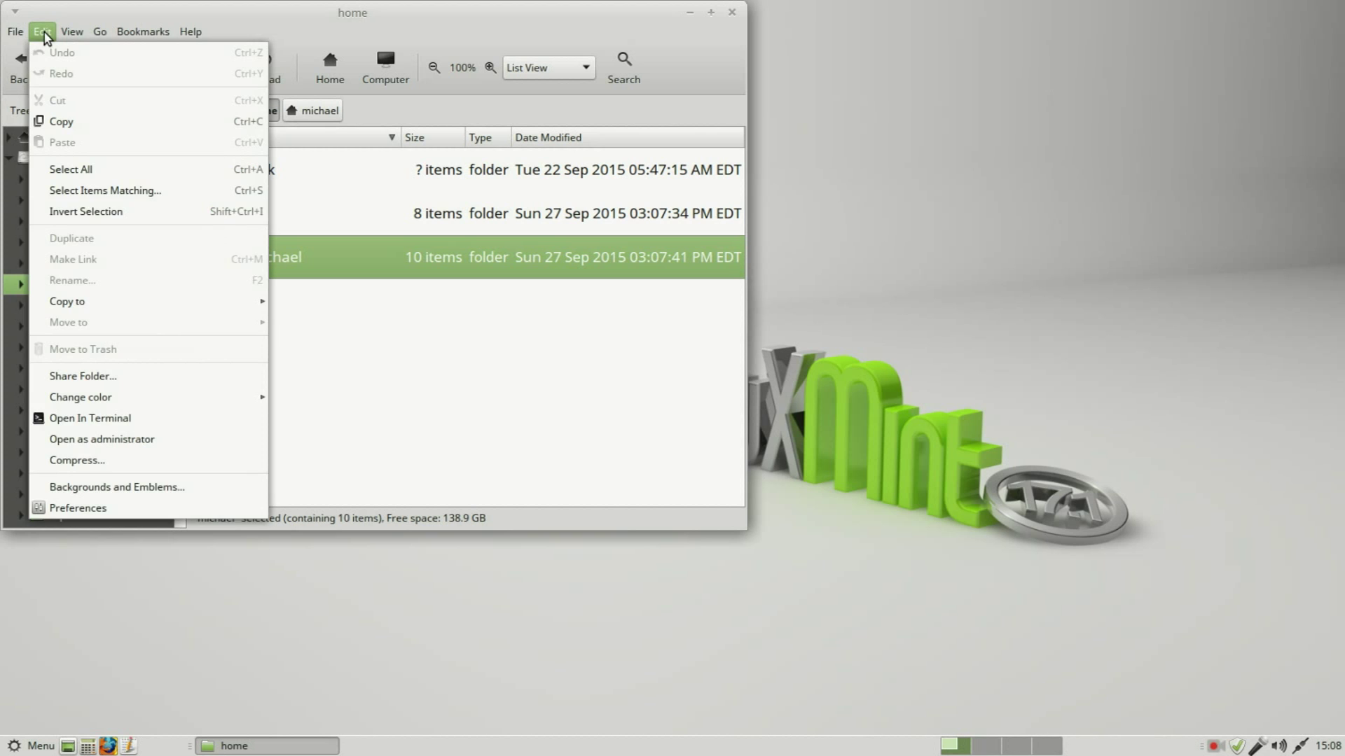
{"action": "left_click", "coordinate": [103, 508]}
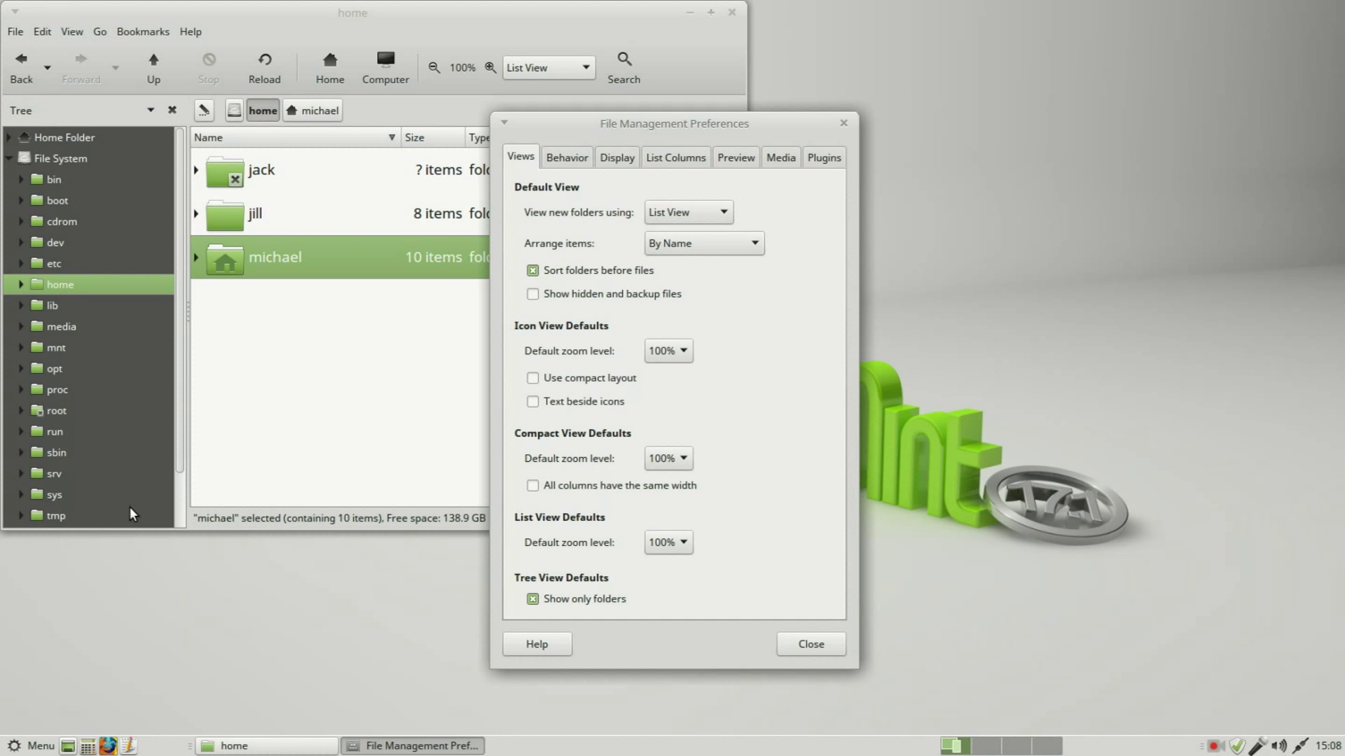
{"action": "left_click", "coordinate": [689, 156]}
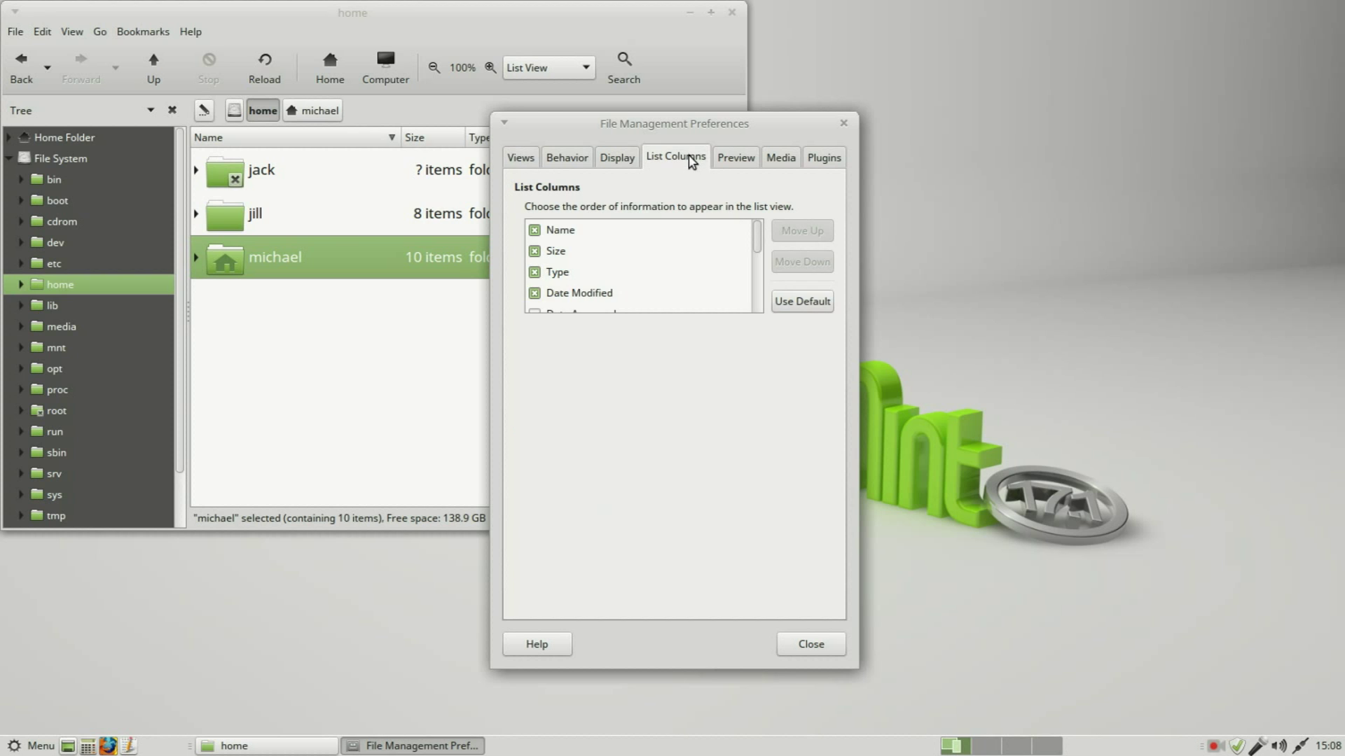
{"action": "left_click_drag", "start_coordinate": [758, 234], "coordinate": [768, 283]}
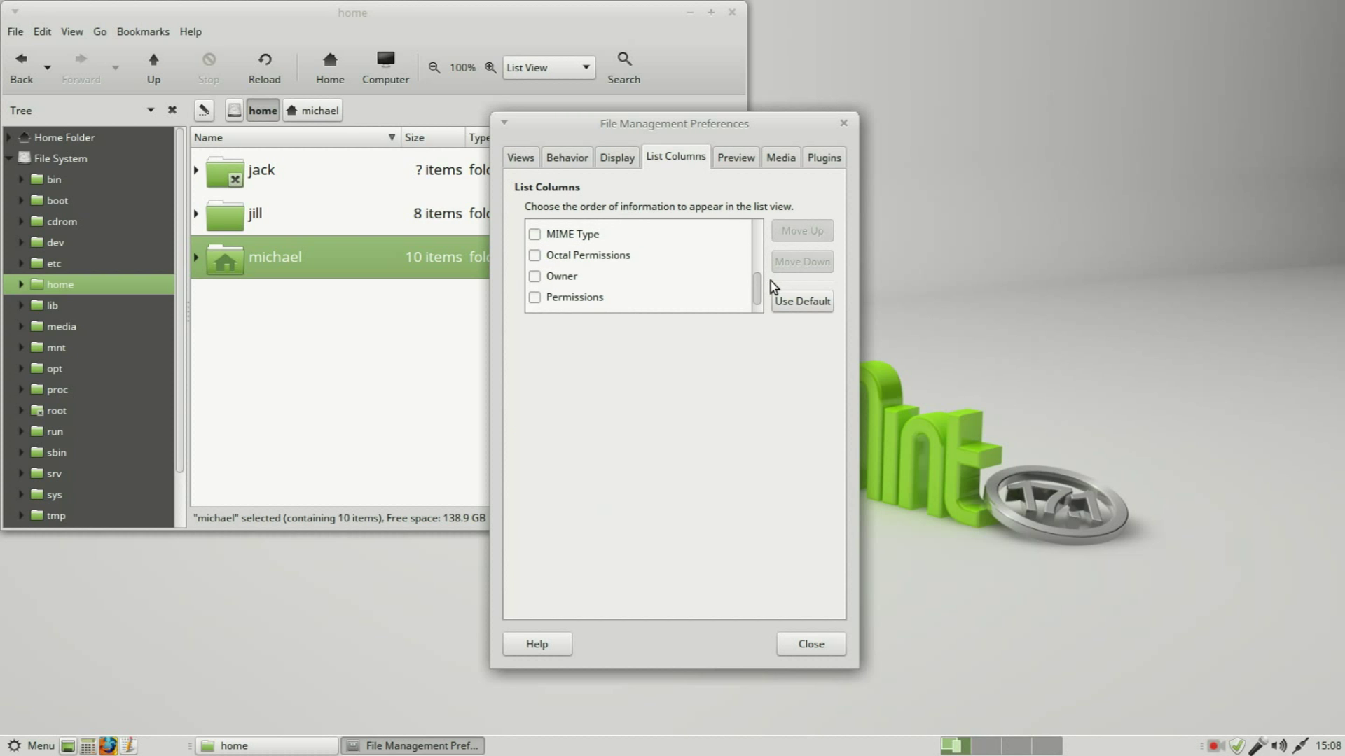
{"action": "left_click", "coordinate": [534, 258]}
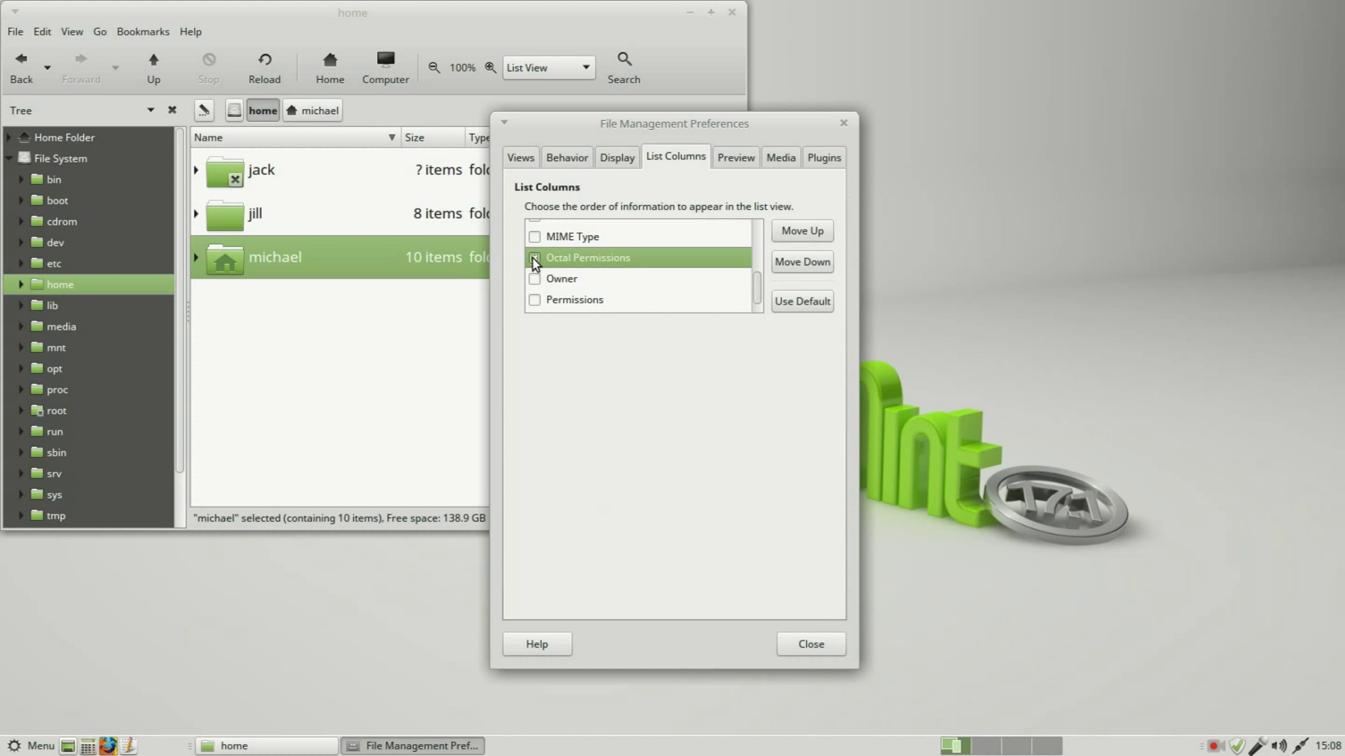
{"action": "left_click", "coordinate": [534, 301]}
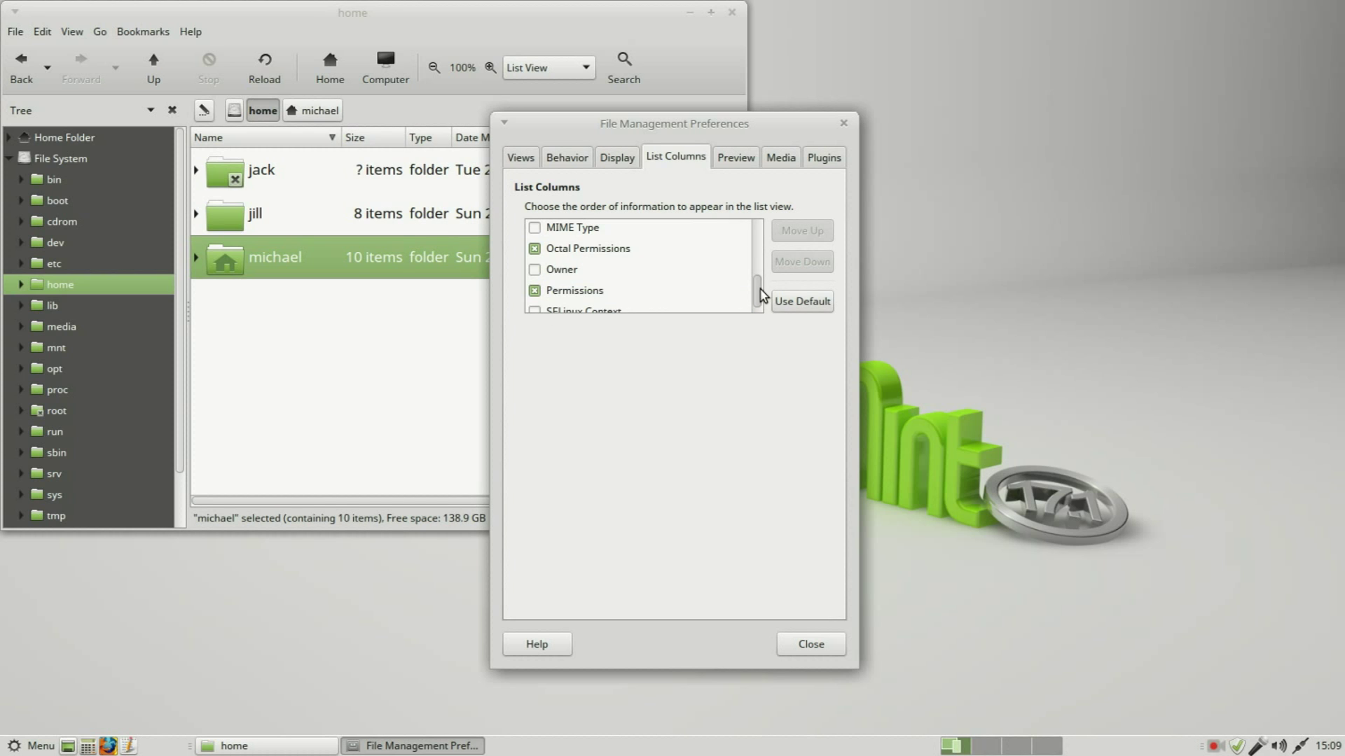
Step: Reorder the list columns so that Permissions comes directly after Name
{"action": "left_click", "coordinate": [581, 291]}
{"action": "left_click", "coordinate": [819, 233]}
{"action": "left_click", "coordinate": [818, 233]}
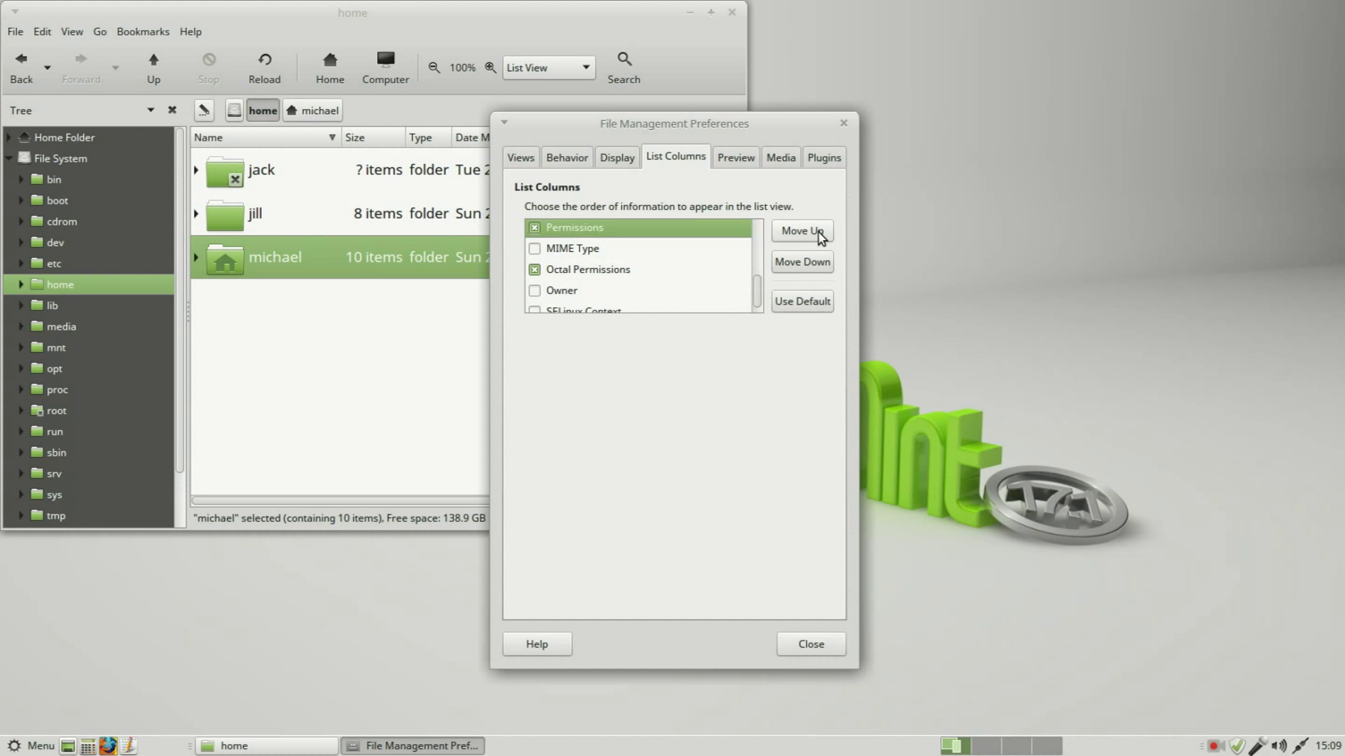
{"action": "left_click_drag", "start_coordinate": [757, 293], "coordinate": [758, 225]}
{"action": "left_click", "coordinate": [791, 231]}
{"action": "left_click", "coordinate": [791, 233]}
{"action": "left_click", "coordinate": [791, 234]}
{"action": "left_click", "coordinate": [791, 234]}
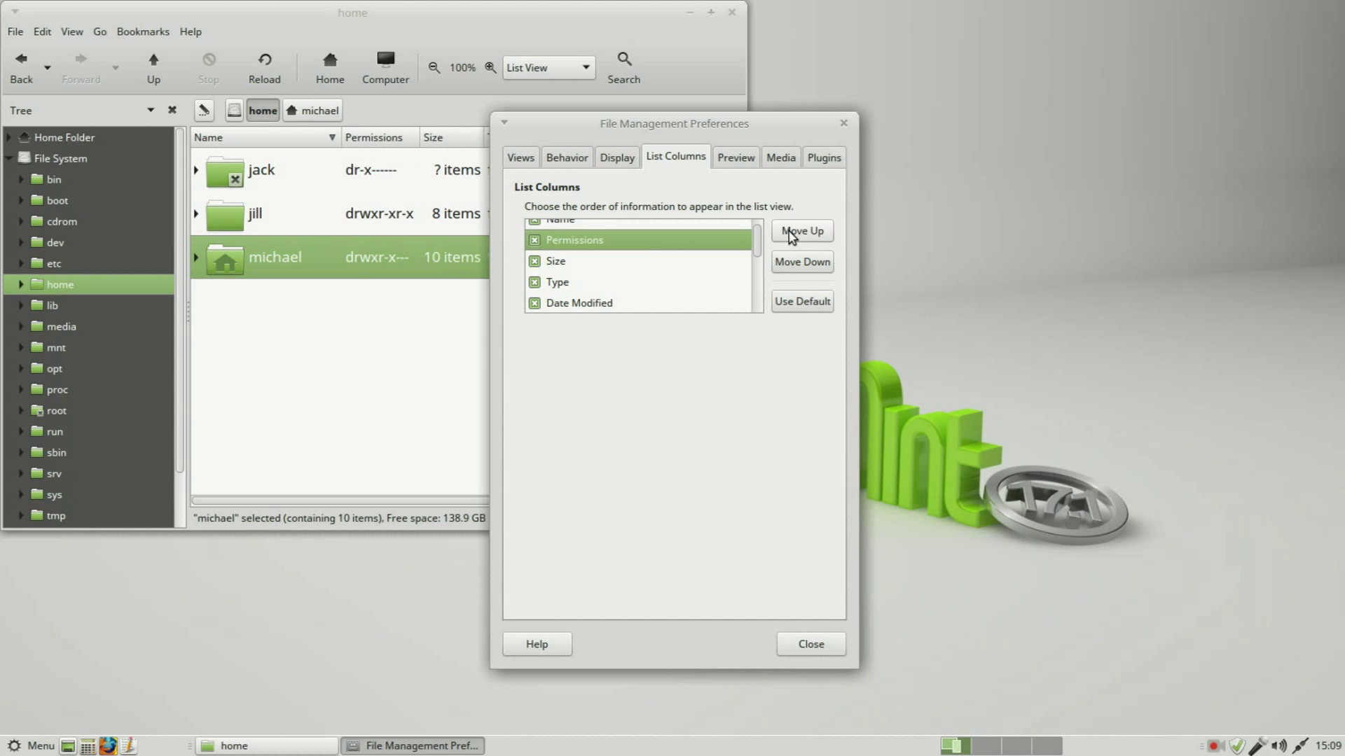
Step: Place the Octal Permissions column directly after Permissions in the list column order and close the preferences
{"action": "left_click_drag", "start_coordinate": [757, 242], "coordinate": [757, 283]}
{"action": "left_click", "coordinate": [670, 292]}
{"action": "left_click", "coordinate": [798, 233]}
{"action": "left_click", "coordinate": [799, 234]}
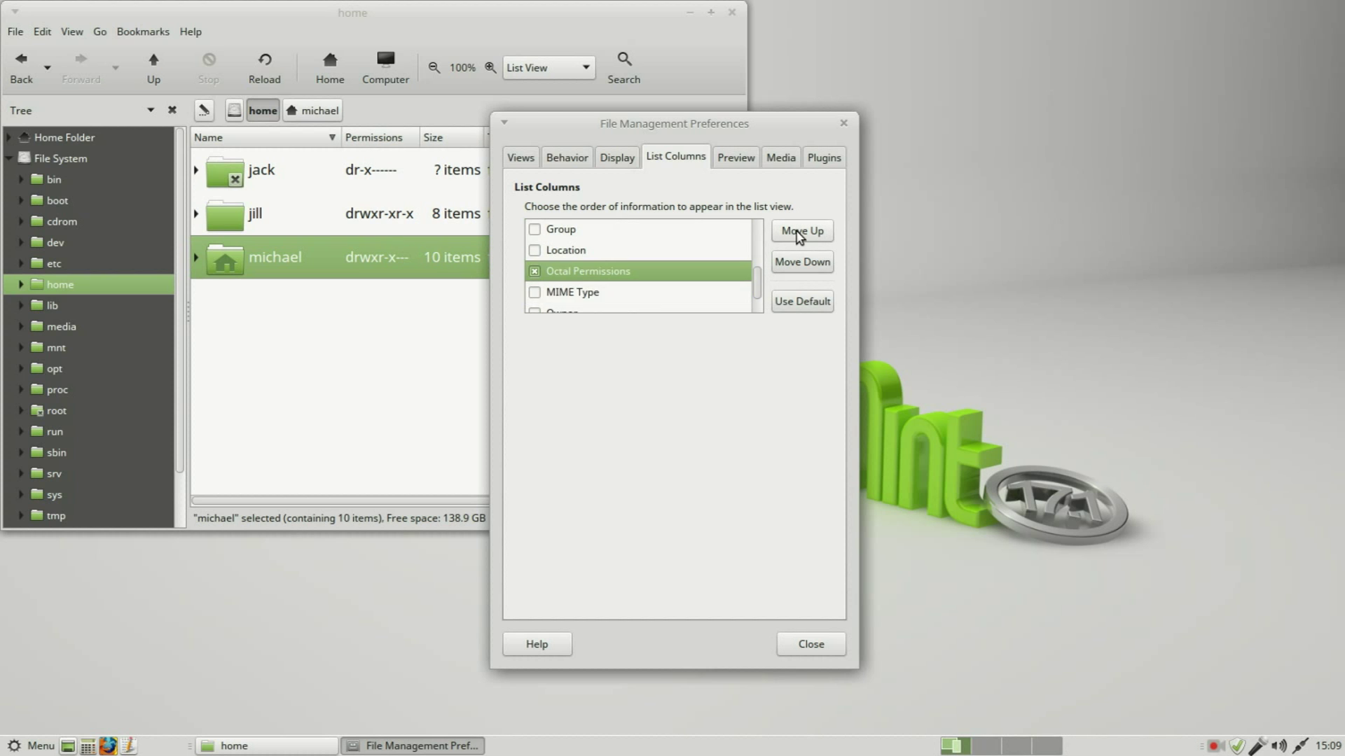
{"action": "left_click", "coordinate": [798, 236]}
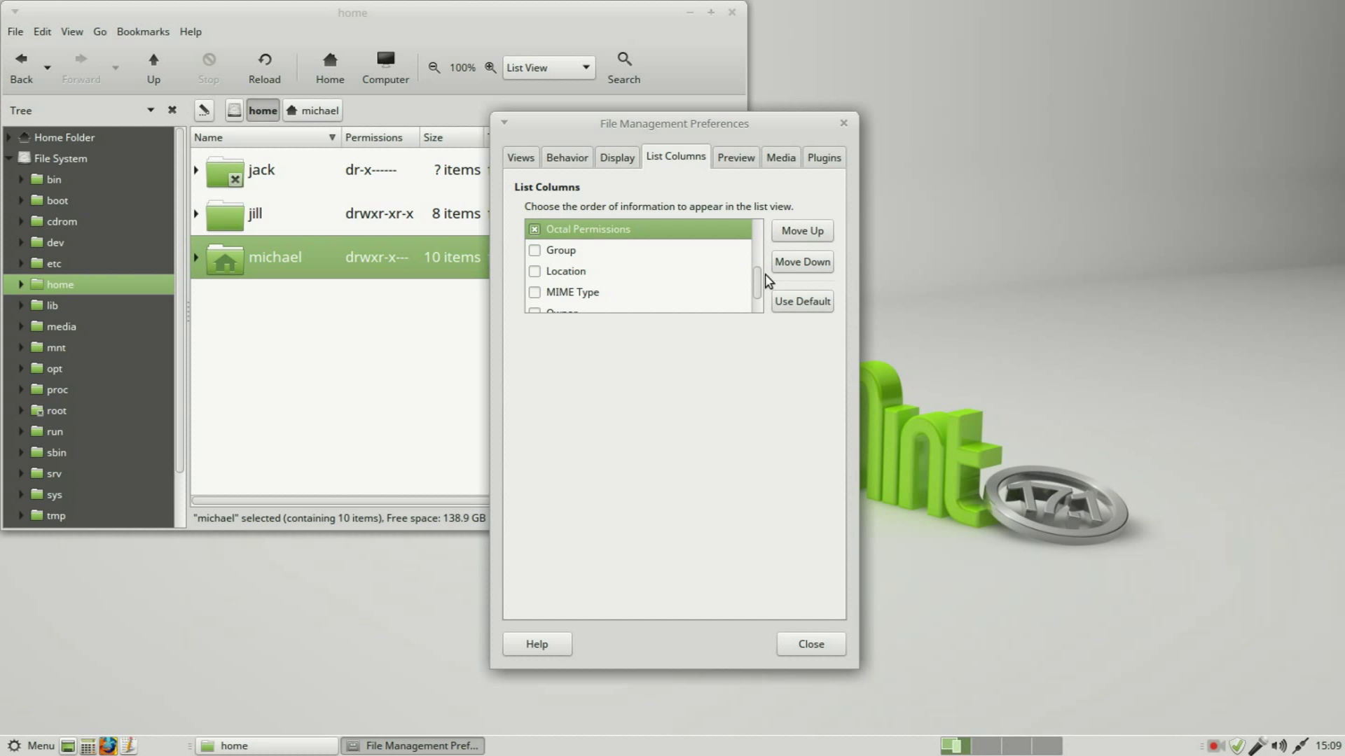
{"action": "left_click_drag", "start_coordinate": [759, 290], "coordinate": [759, 259]}
{"action": "left_click", "coordinate": [792, 236]}
{"action": "left_click", "coordinate": [790, 235]}
{"action": "left_click", "coordinate": [790, 234]}
{"action": "scroll", "coordinate": [762, 255], "scroll_direction": "up", "scroll_amount": 1}
{"action": "scroll", "coordinate": [760, 245], "scroll_direction": "up", "scroll_amount": 2}
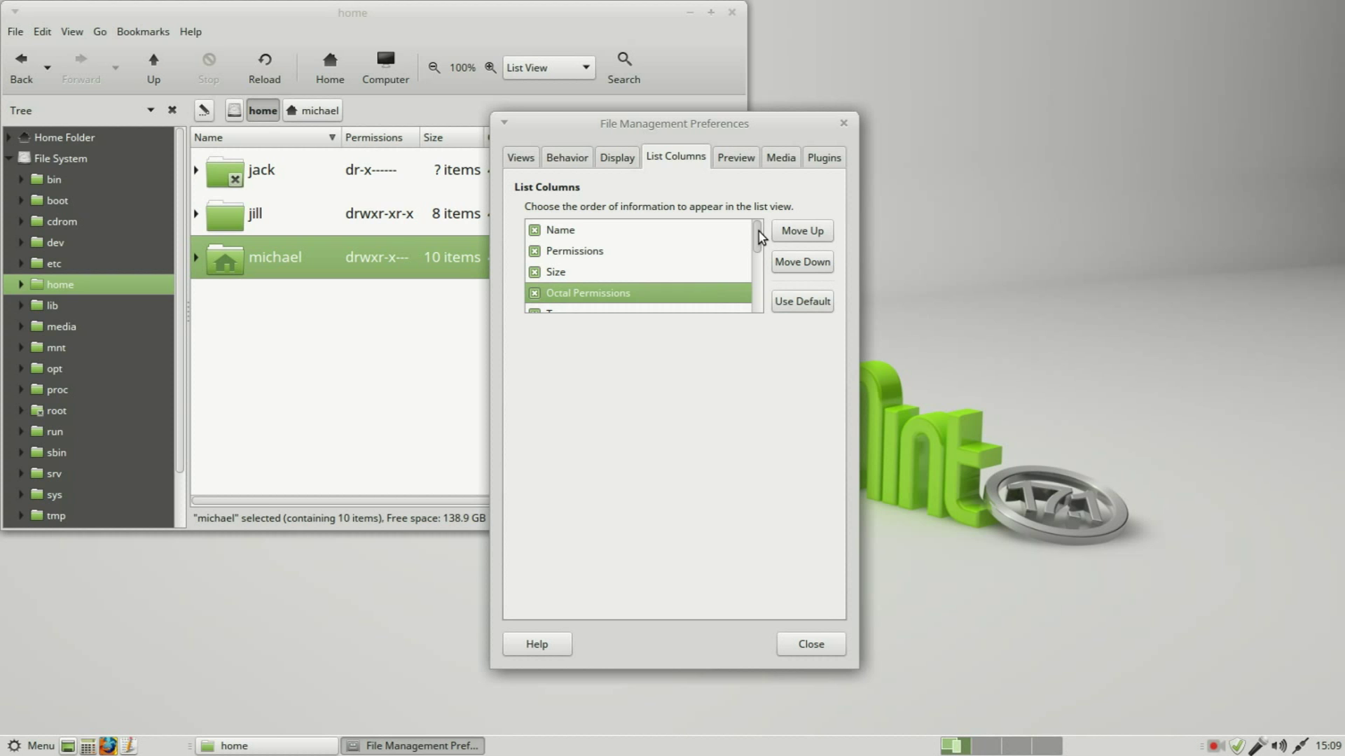
{"action": "left_click", "coordinate": [790, 232]}
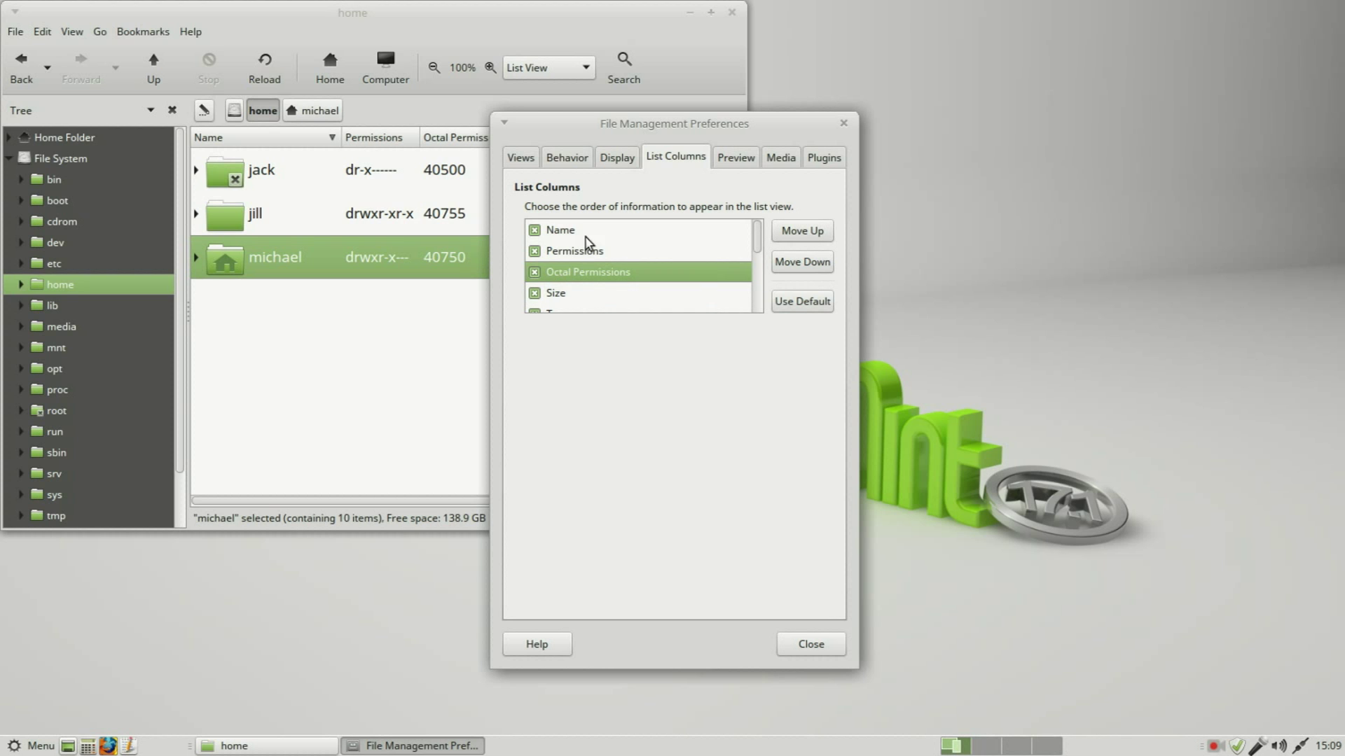
{"action": "left_click", "coordinate": [837, 644]}
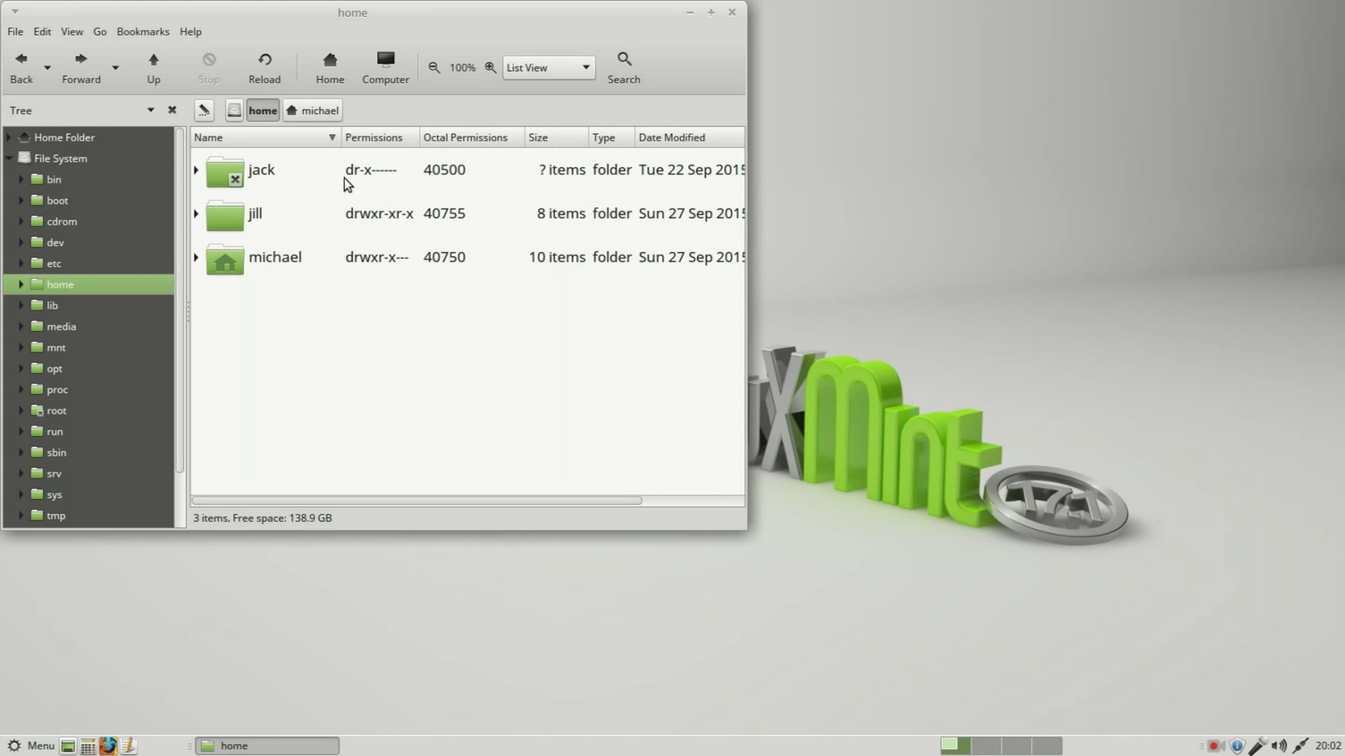
Step: Open your own home folder to examine the permissions of its files and subfolders
{"action": "double_click", "coordinate": [224, 268]}
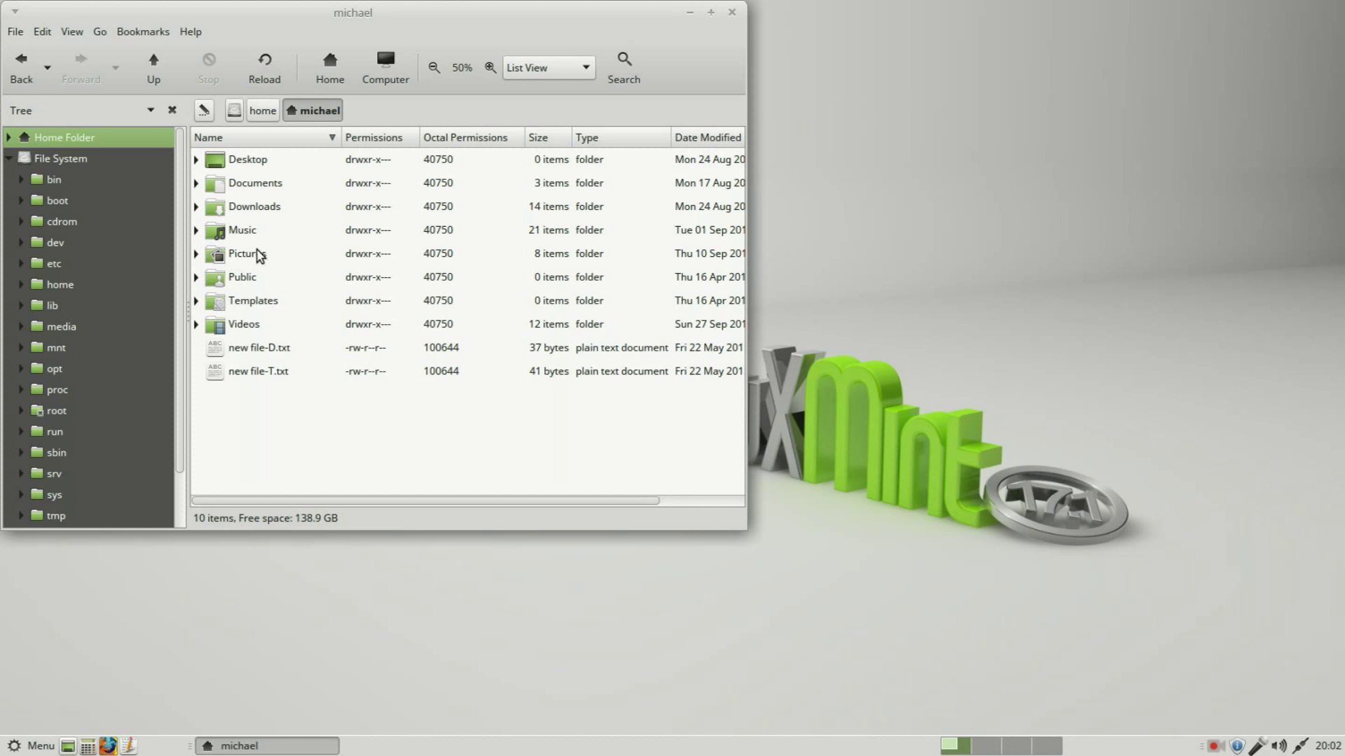